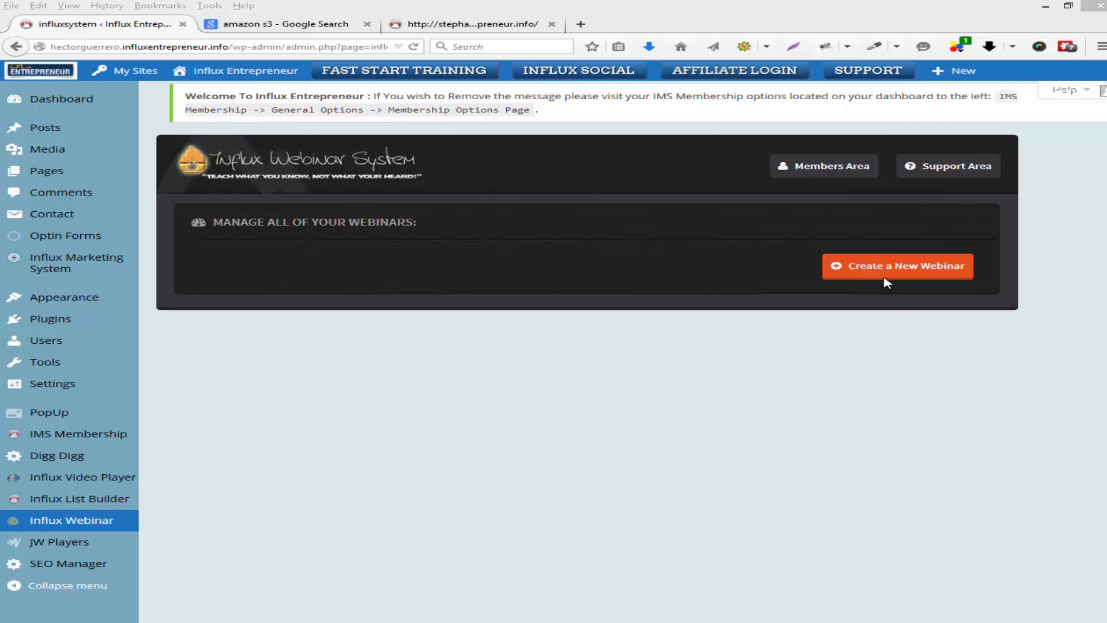
Step: Start a new webinar named "influx mastermind" and set its type to NEW :: Evergreen Webinar
{"action": "left_click", "coordinate": [903, 336]}
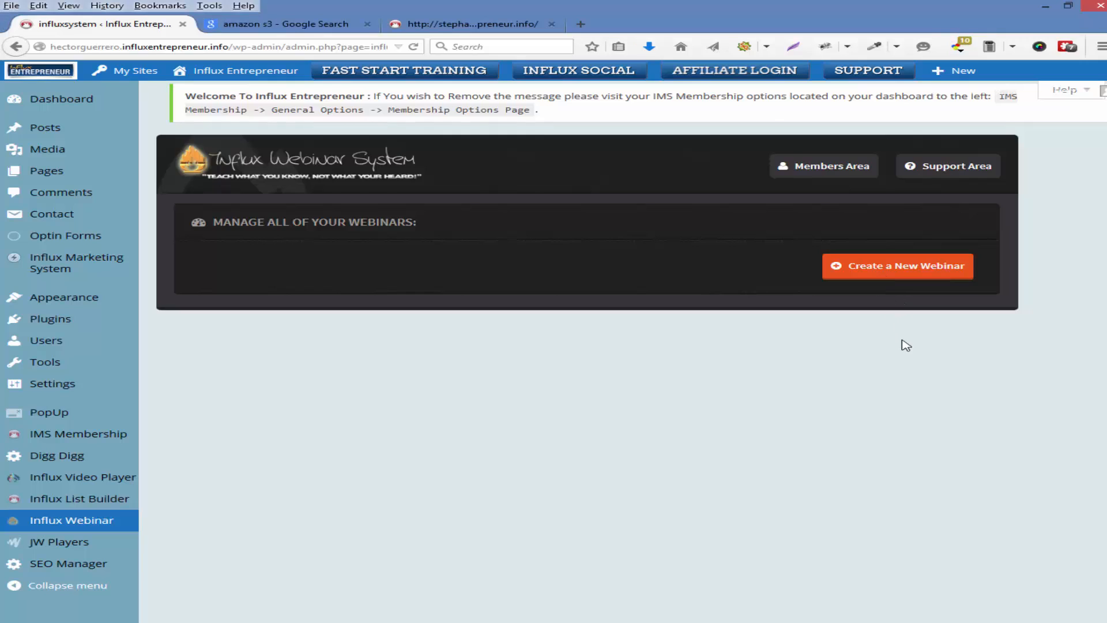
{"action": "left_click", "coordinate": [879, 271]}
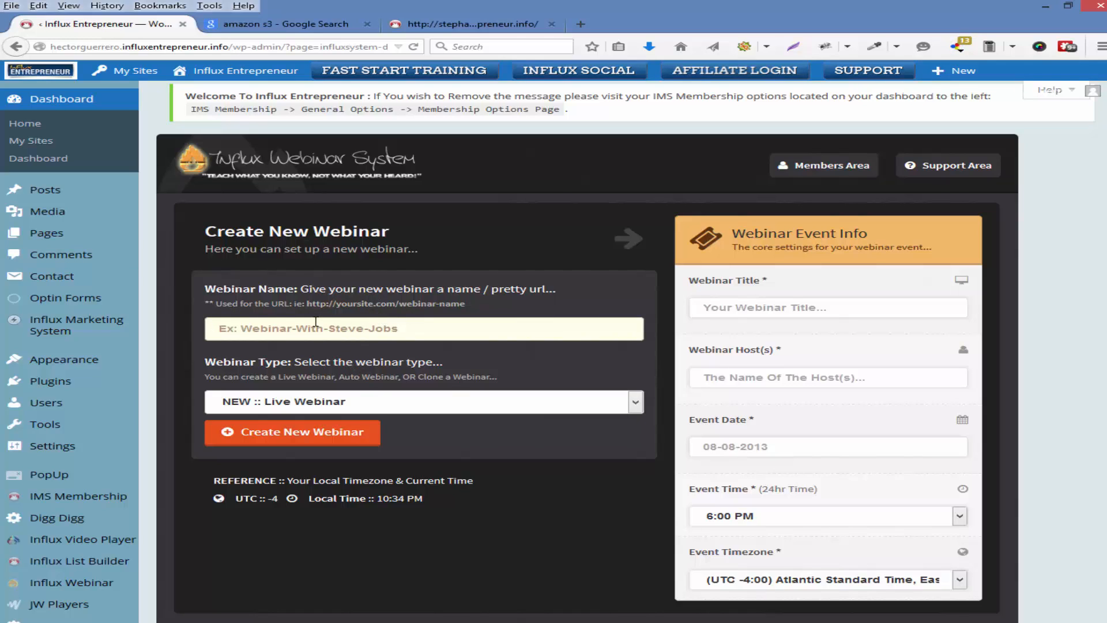
{"action": "type", "text": "infl"}
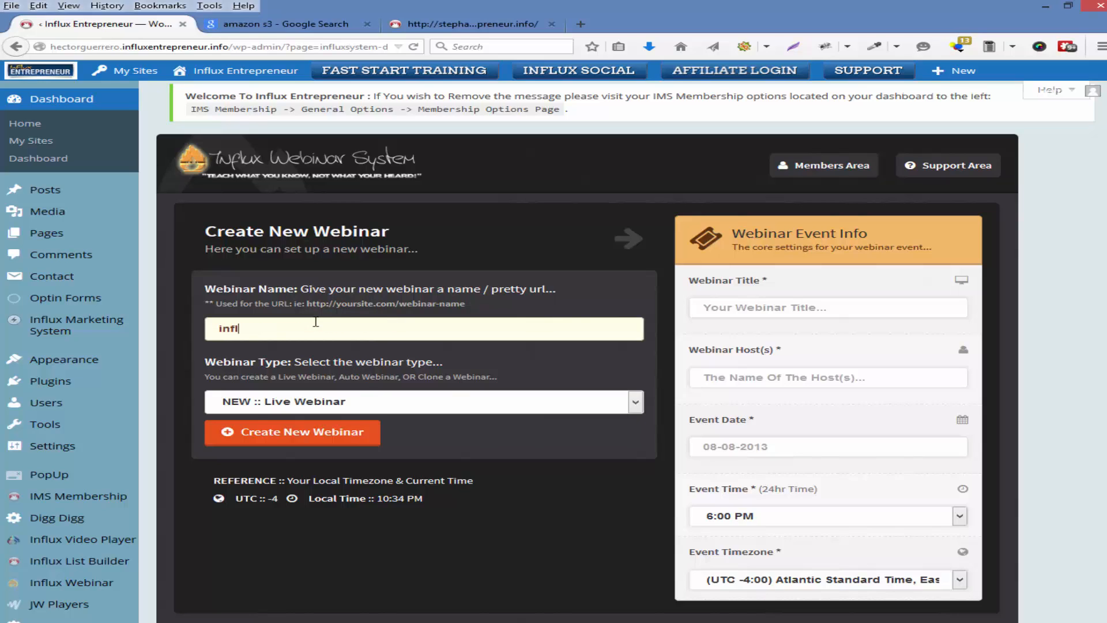
{"action": "type", "text": "ux mastermind"}
{"action": "left_click", "coordinate": [403, 407]}
{"action": "left_click", "coordinate": [332, 433]}
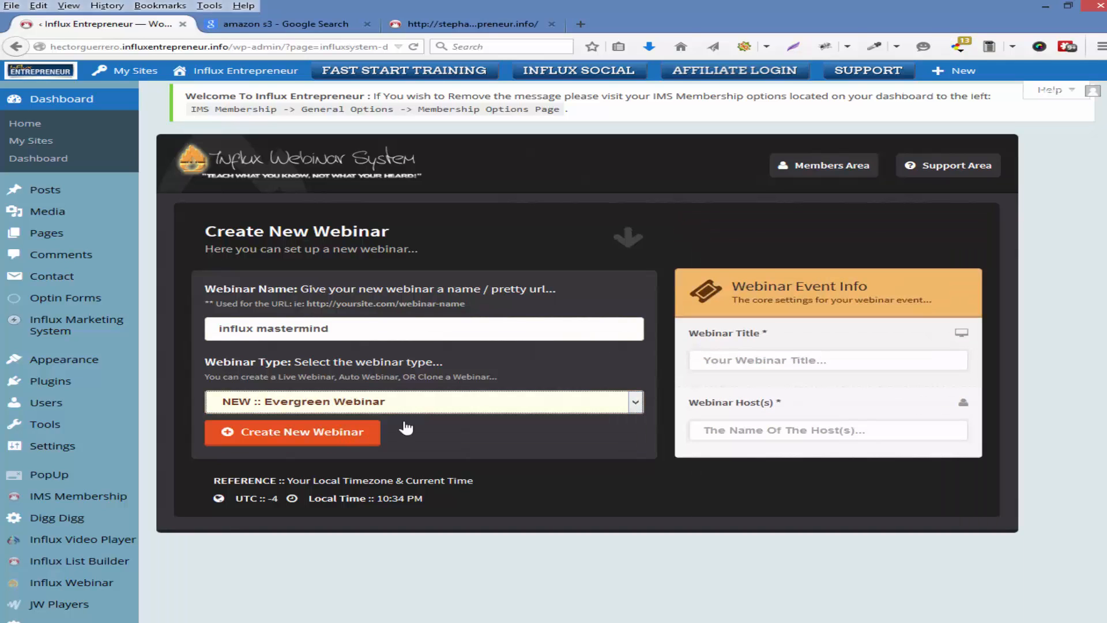
Step: Enter "influx mastermind" as the webinar title, fill in the host's name, and create the webinar
{"action": "left_click", "coordinate": [807, 365]}
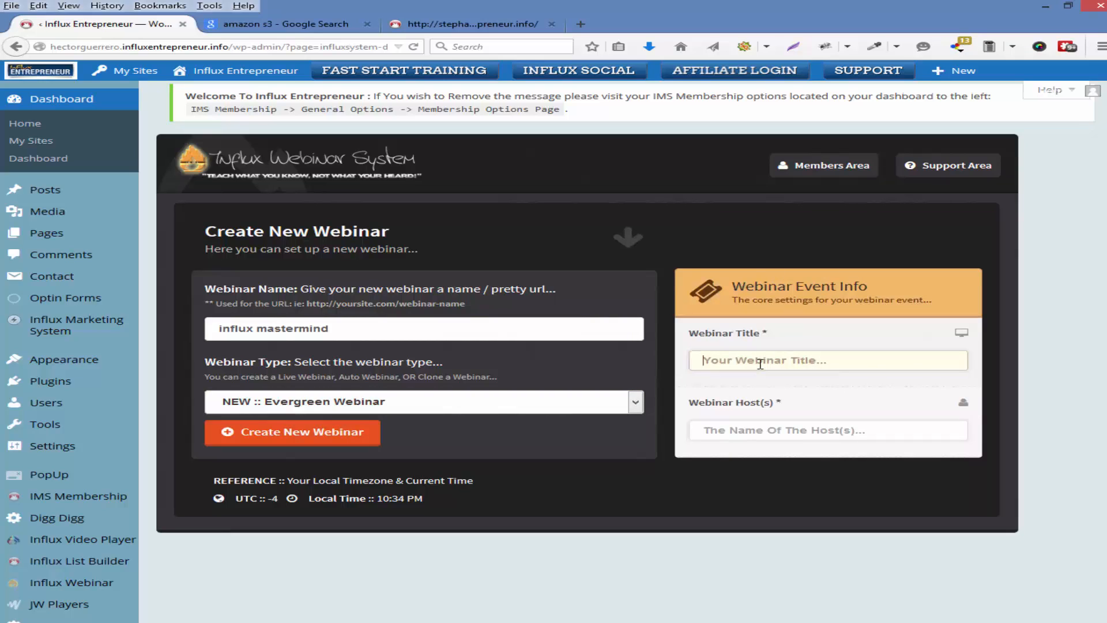
{"action": "type", "text": "influx mastermind"}
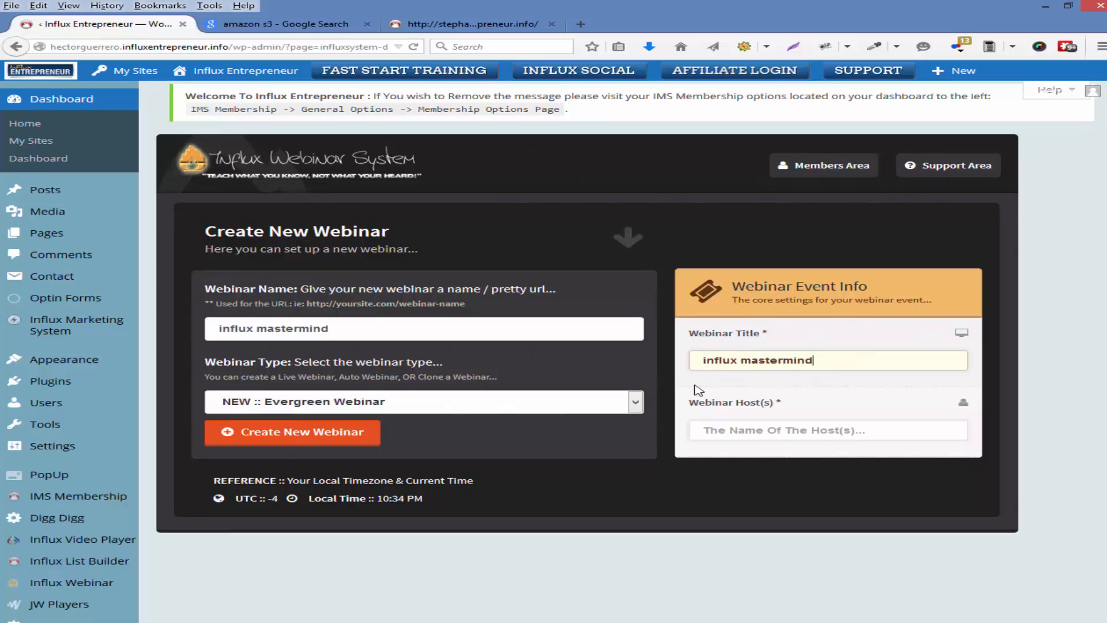
{"action": "left_click", "coordinate": [702, 430]}
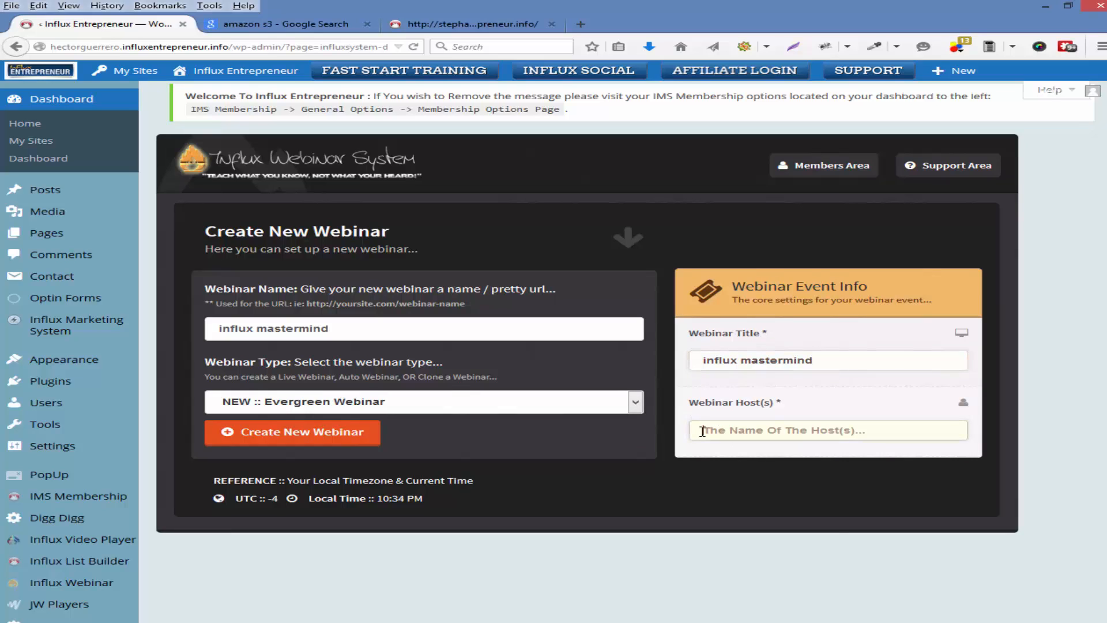
{"action": "type", "text": "hector"}
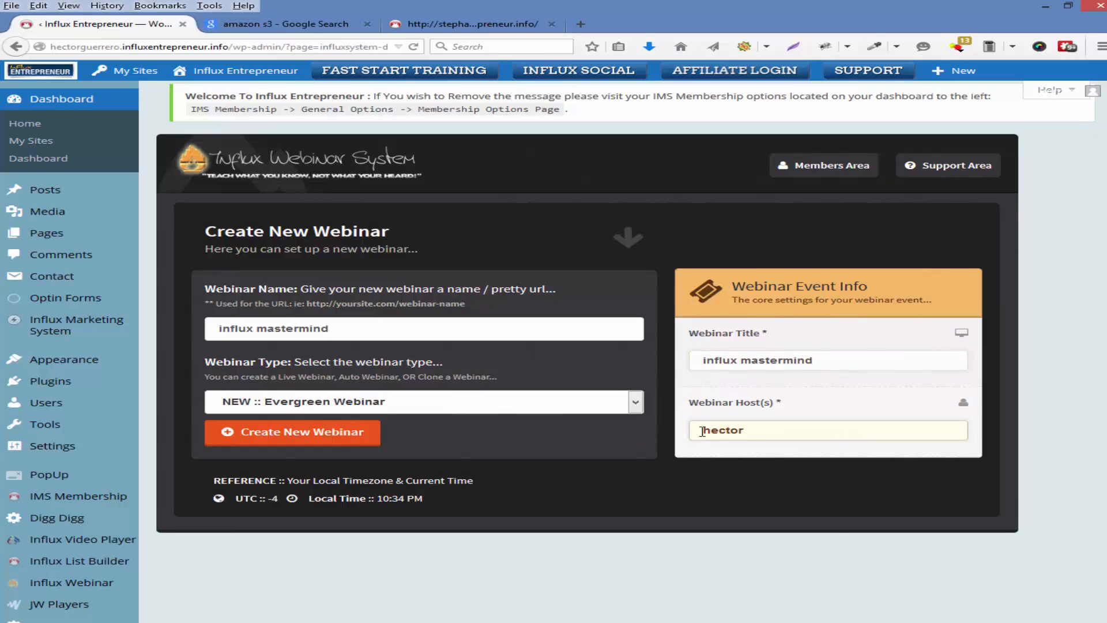
{"action": "type", "text": " G"}
{"action": "key", "text": "Delete"}
{"action": "type", "text": "H"}
{"action": "left_click", "coordinate": [288, 432]}
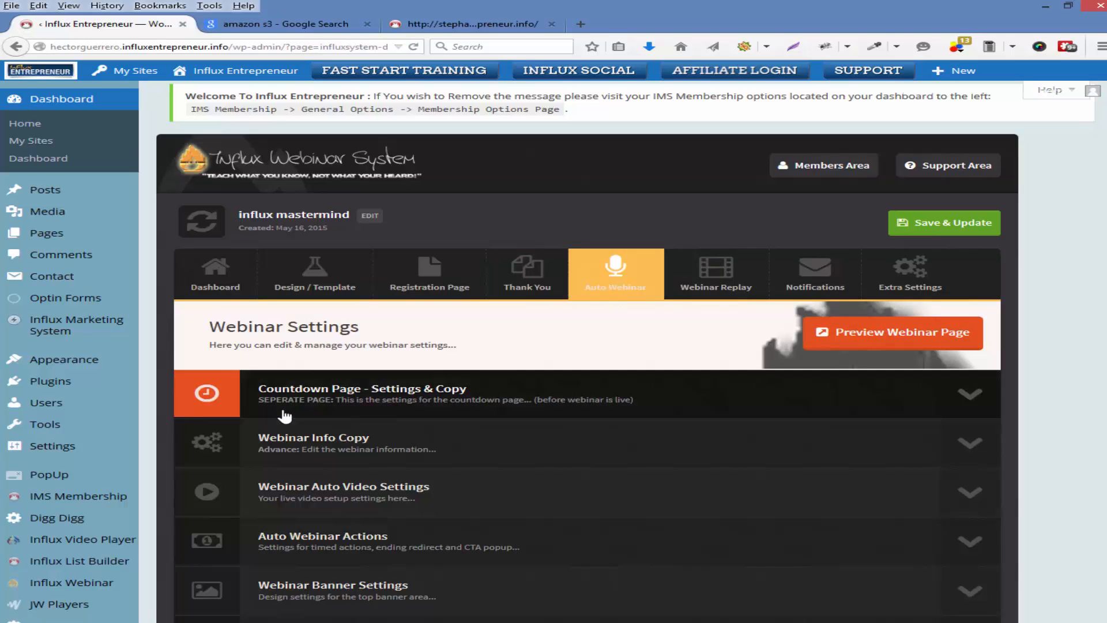
Step: Examine the countdown page's headline and translation settings, and the Webinar Info Copy options
{"action": "scroll", "coordinate": [298, 415], "scroll_direction": "down", "scroll_amount": 1}
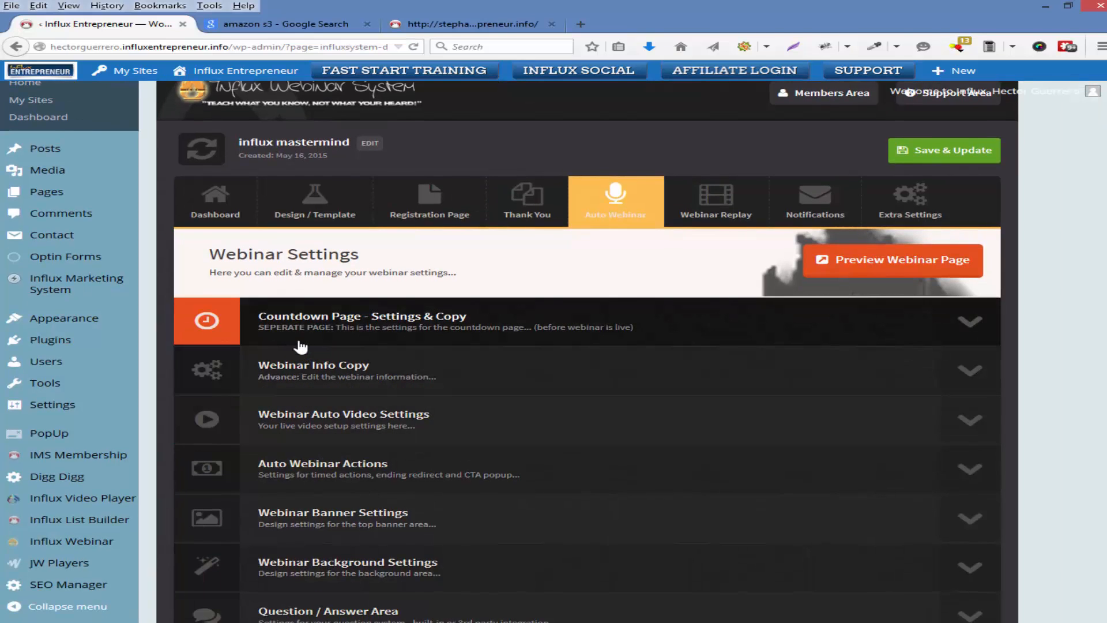
{"action": "left_click", "coordinate": [297, 341]}
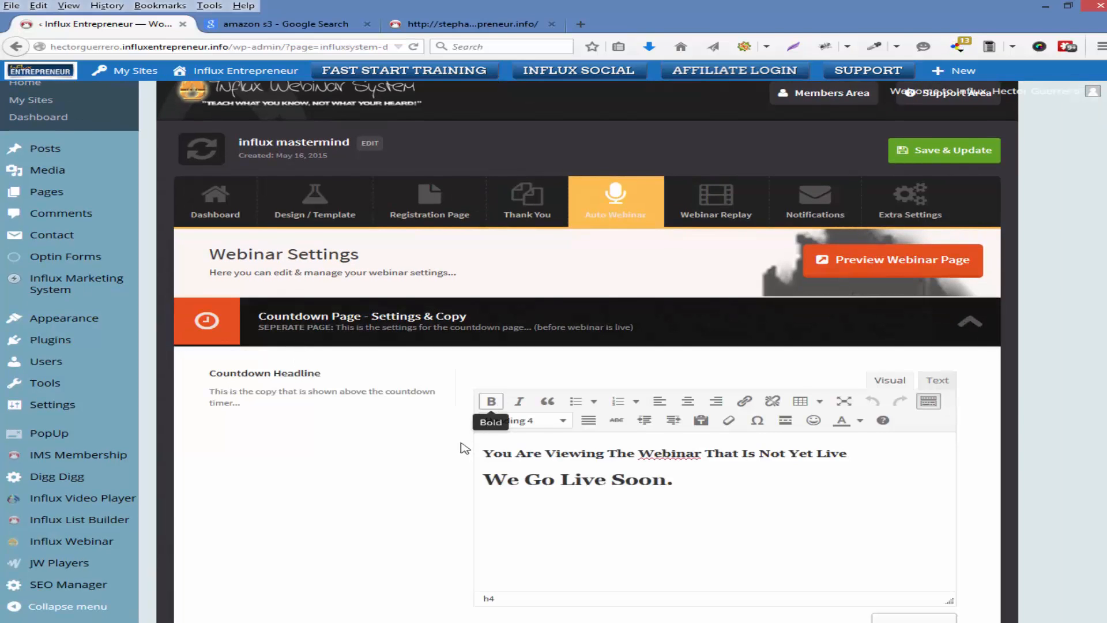
{"action": "scroll", "coordinate": [365, 425], "scroll_direction": "down", "scroll_amount": 3}
{"action": "scroll", "coordinate": [301, 405], "scroll_direction": "down", "scroll_amount": 1}
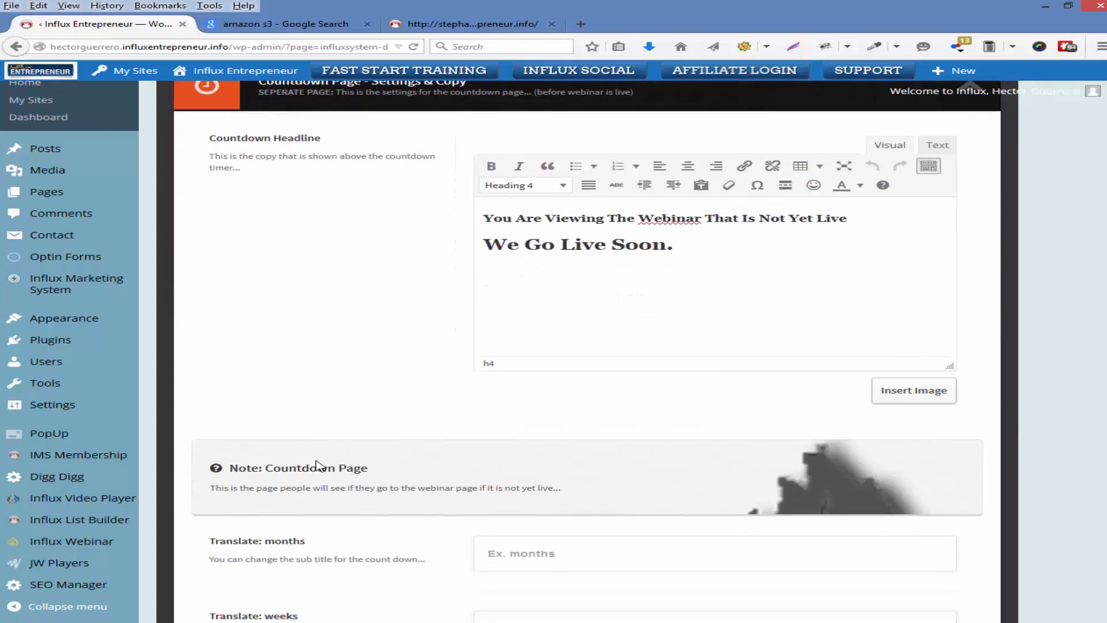
{"action": "scroll", "coordinate": [346, 460], "scroll_direction": "down", "scroll_amount": 7}
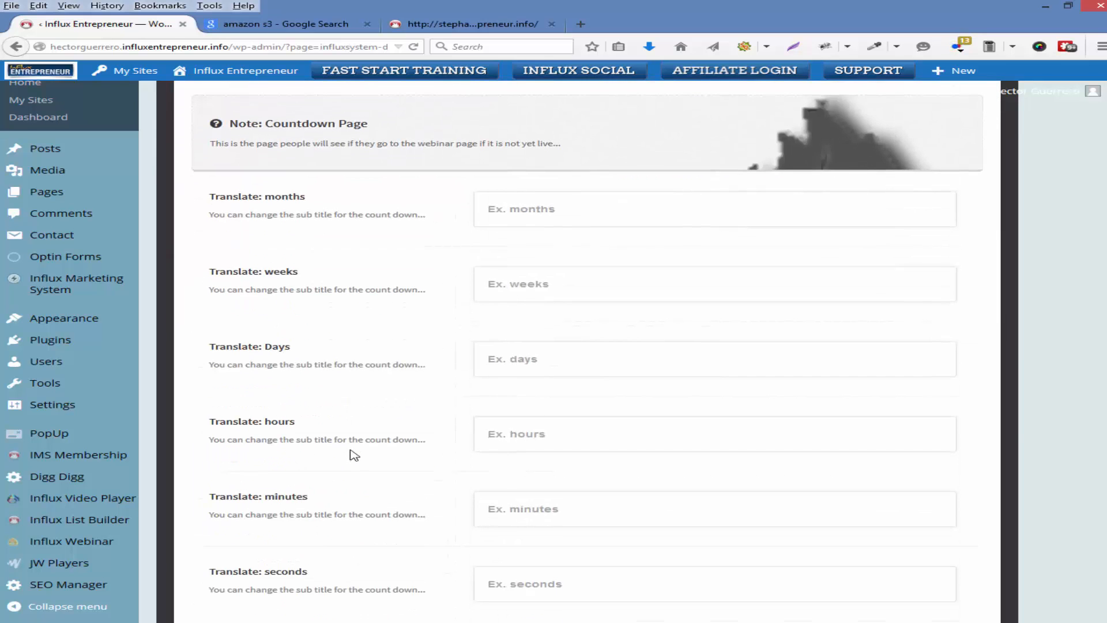
{"action": "scroll", "coordinate": [355, 453], "scroll_direction": "down", "scroll_amount": 4}
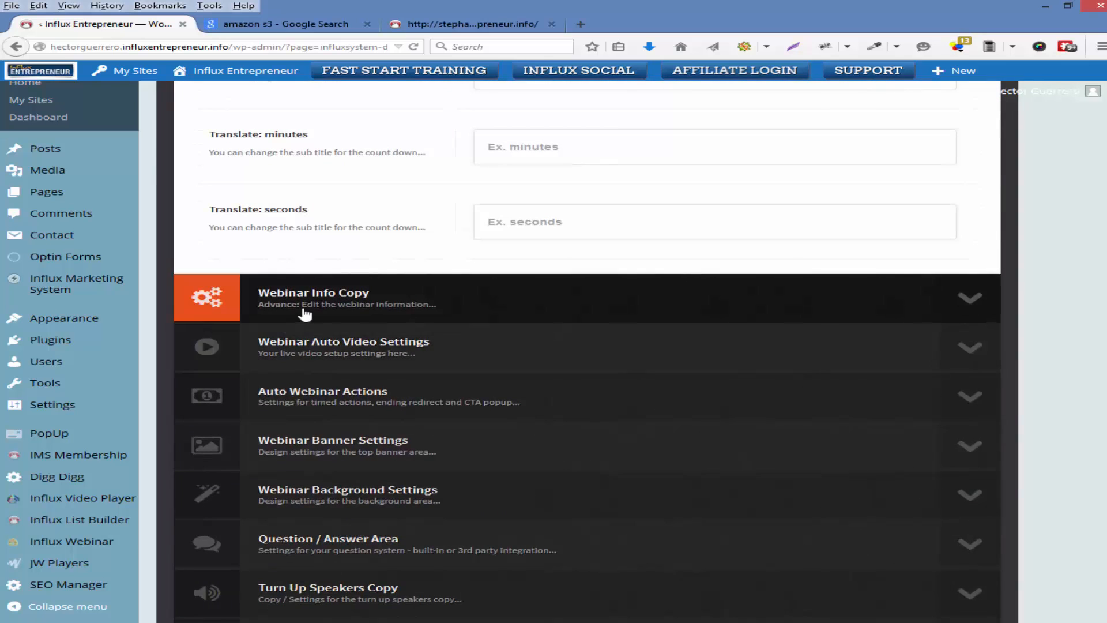
{"action": "left_click", "coordinate": [305, 310]}
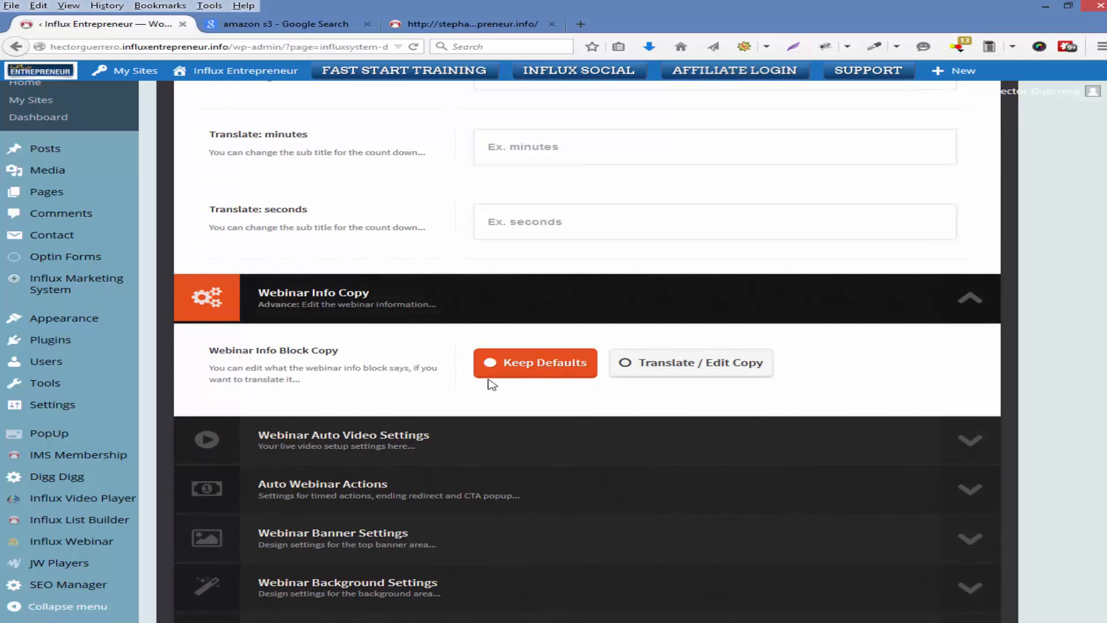
Step: Review the Webinar Auto Video Settings, trying the Iframe video source and switching back to Default
{"action": "left_click", "coordinate": [320, 444]}
{"action": "scroll", "coordinate": [321, 446], "scroll_direction": "down", "scroll_amount": 1}
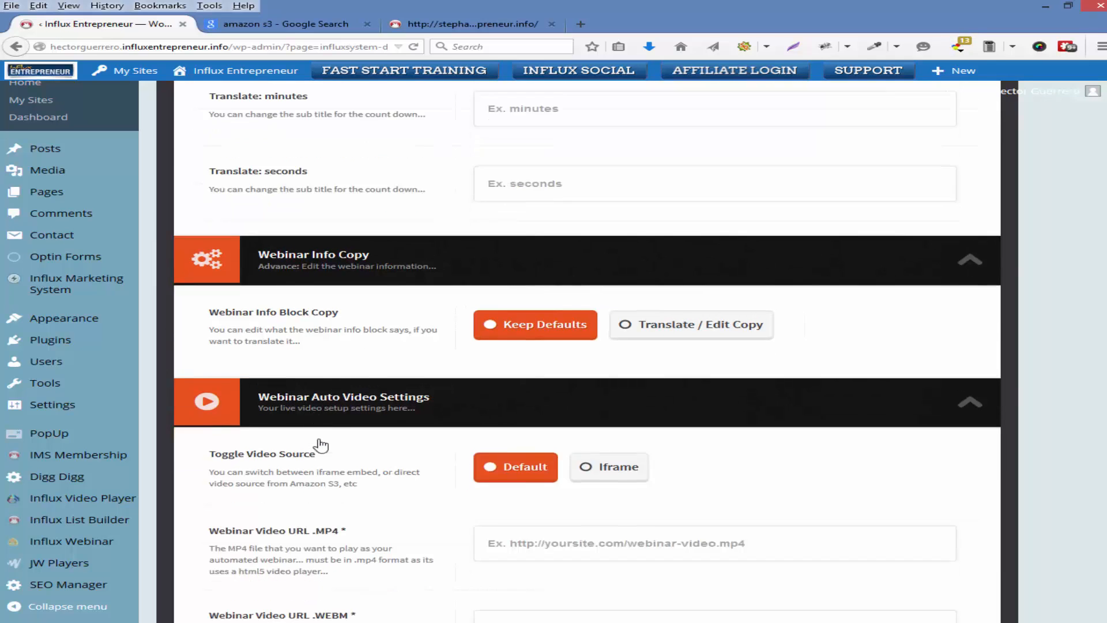
{"action": "scroll", "coordinate": [322, 445], "scroll_direction": "down", "scroll_amount": 3}
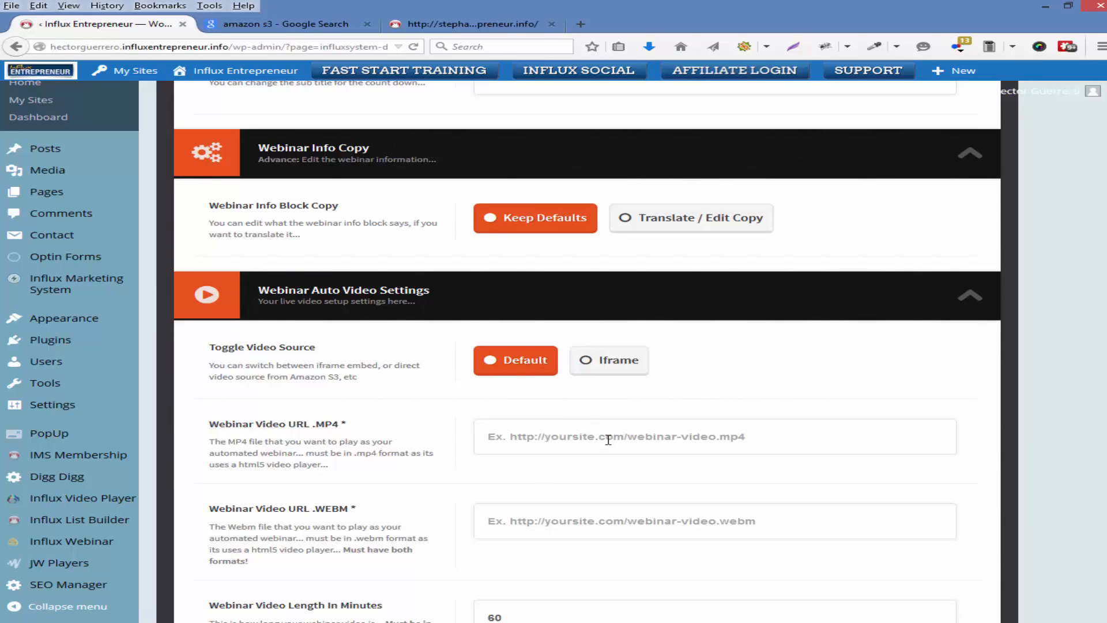
{"action": "scroll", "coordinate": [388, 444], "scroll_direction": "down", "scroll_amount": 4}
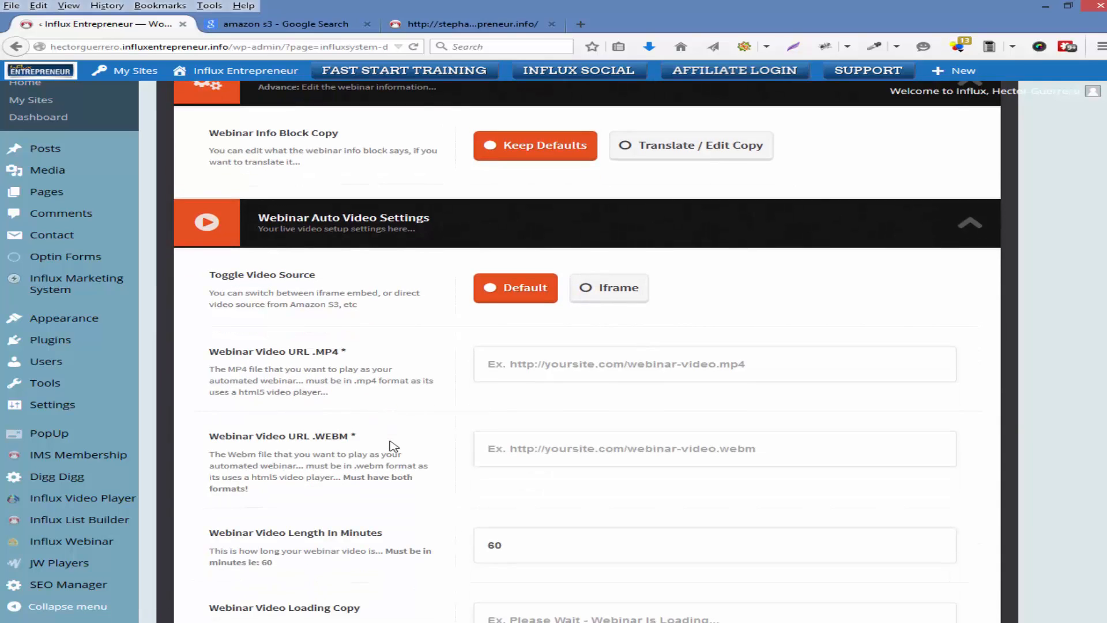
{"action": "scroll", "coordinate": [394, 444], "scroll_direction": "down", "scroll_amount": 1}
{"action": "left_click", "coordinate": [607, 143]}
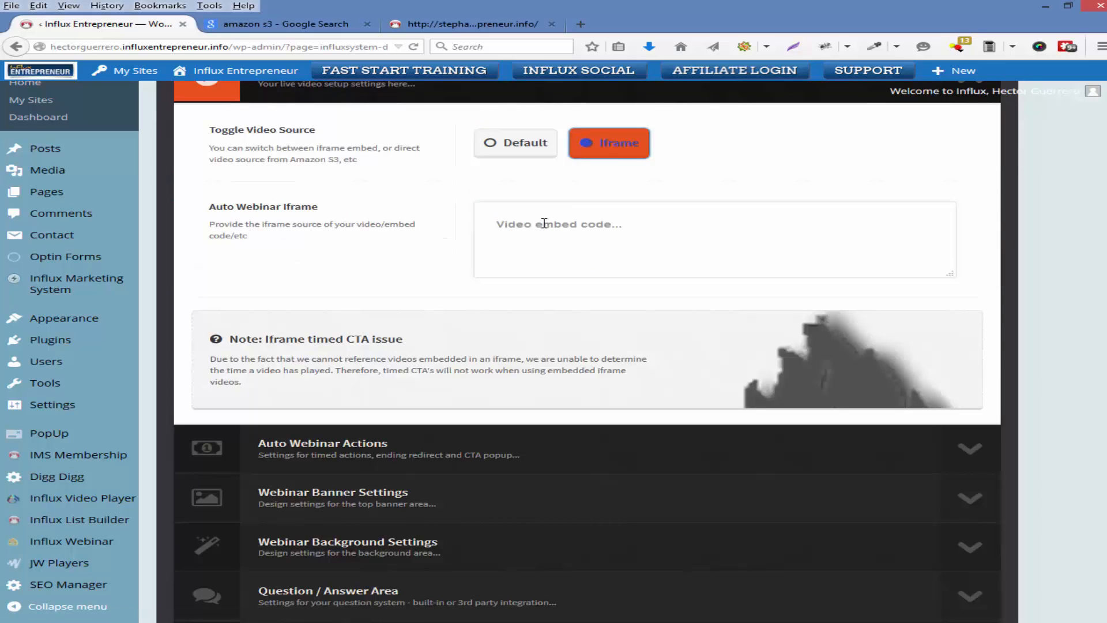
{"action": "left_click", "coordinate": [515, 145]}
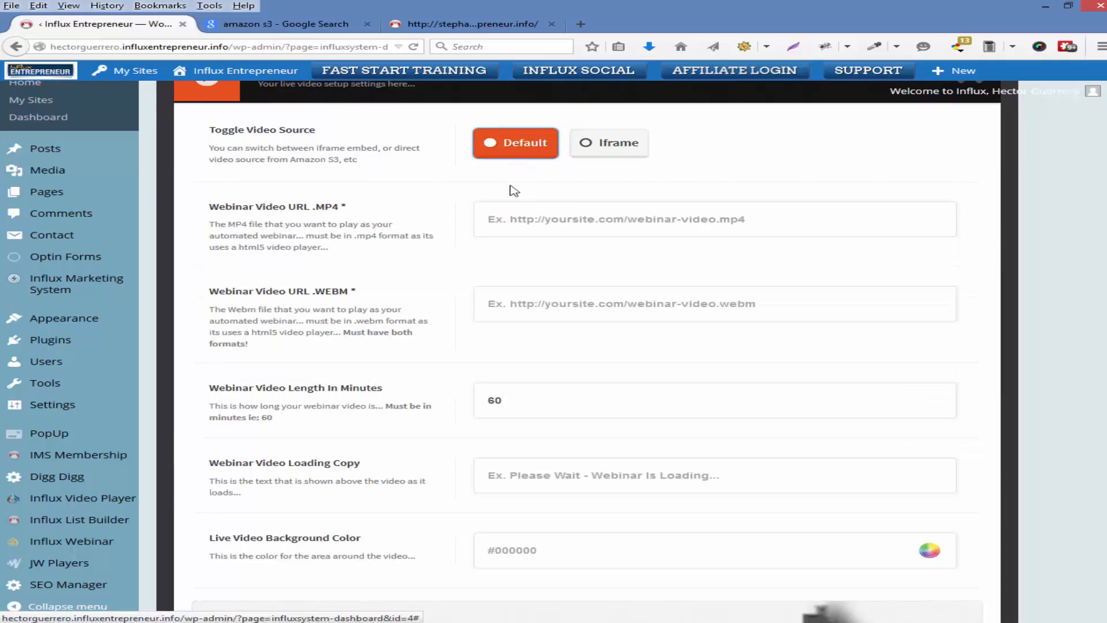
Step: Try showing the CTA based on time in video in Auto Webinar Actions, and return it to Always Show CTA
{"action": "scroll", "coordinate": [357, 430], "scroll_direction": "down", "scroll_amount": 4}
{"action": "scroll", "coordinate": [357, 427], "scroll_direction": "down", "scroll_amount": 3}
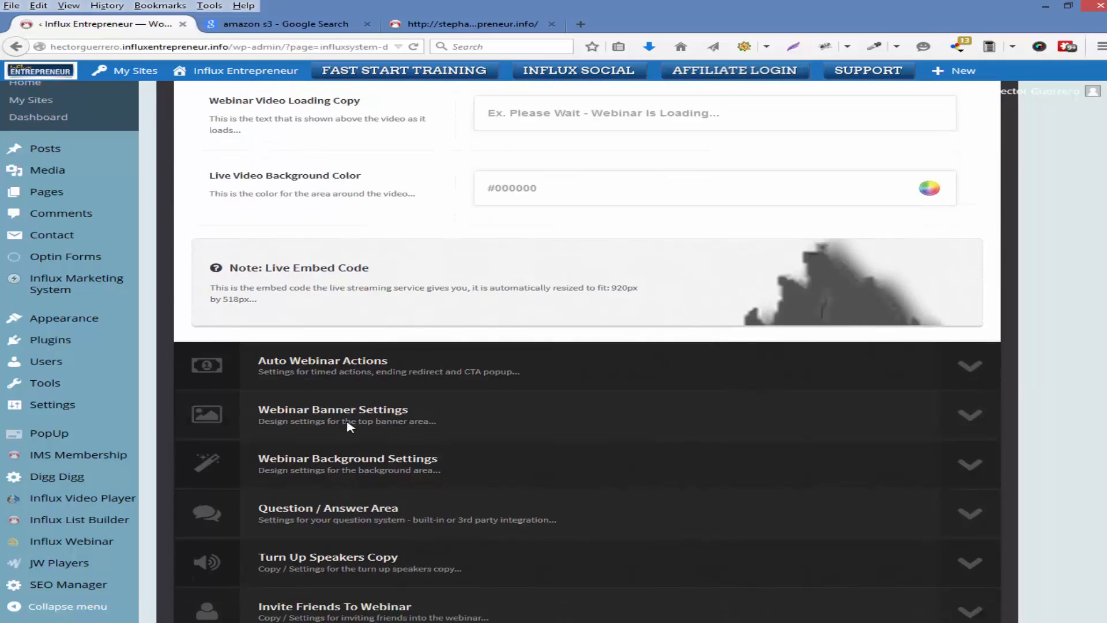
{"action": "left_click", "coordinate": [315, 381]}
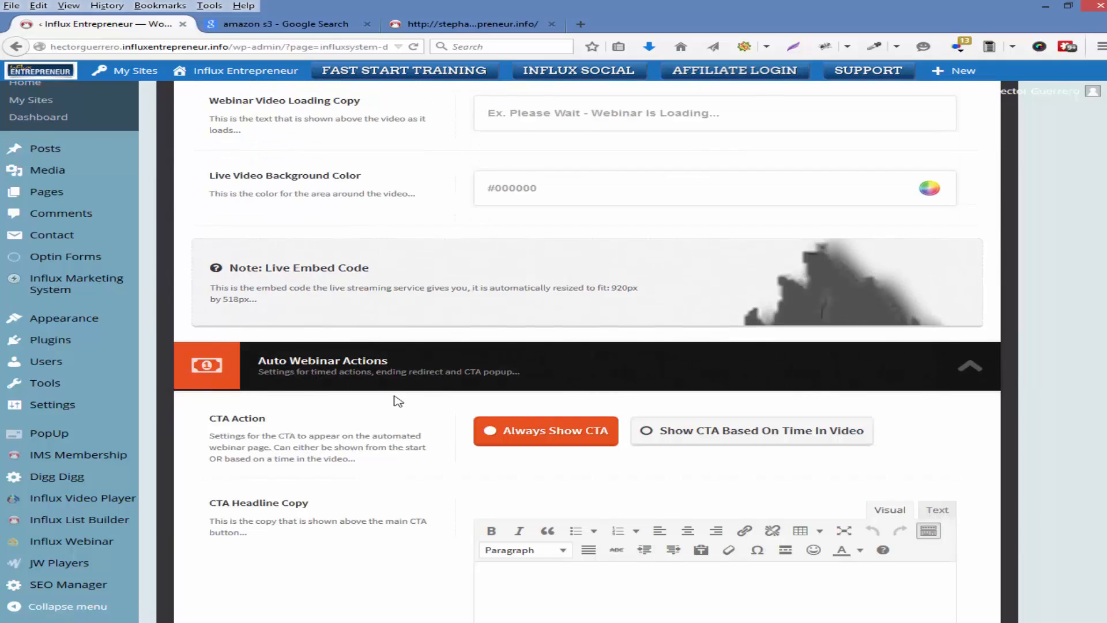
{"action": "scroll", "coordinate": [397, 402], "scroll_direction": "down", "scroll_amount": 3}
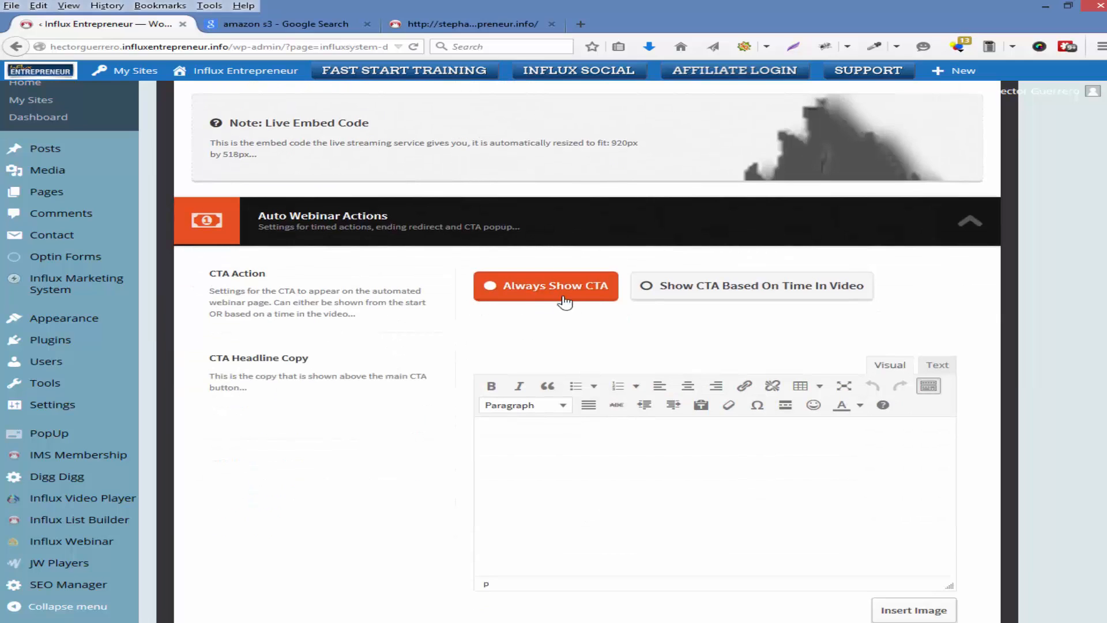
{"action": "left_click", "coordinate": [702, 299]}
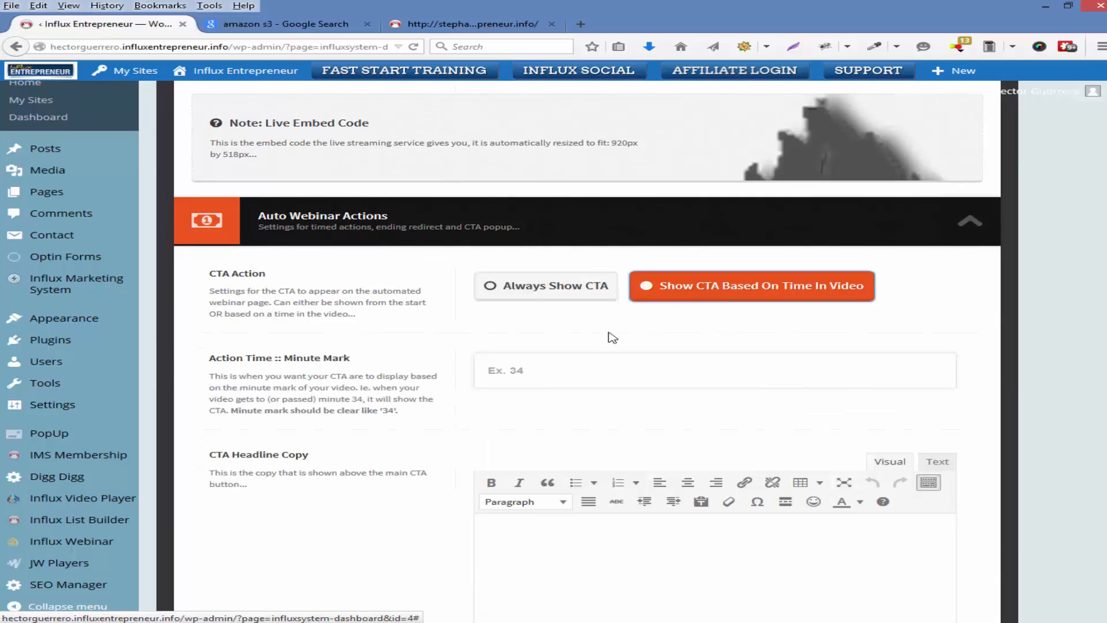
{"action": "left_click", "coordinate": [555, 370]}
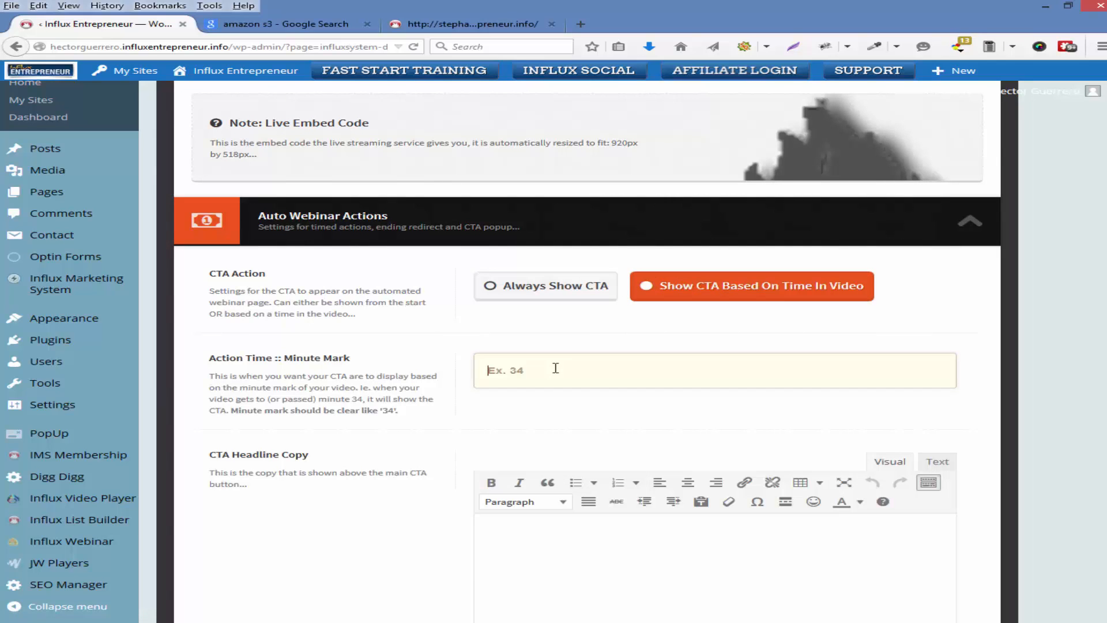
{"action": "left_click", "coordinate": [517, 291]}
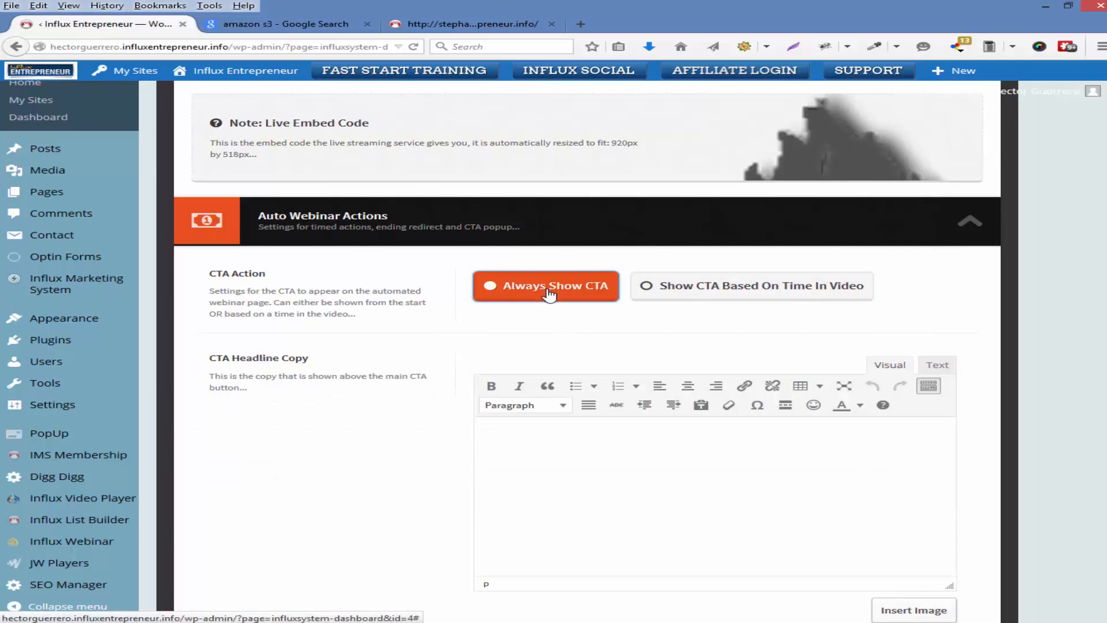
Step: Enable the ending redirect in Auto Webinar Actions, leaving its URL blank
{"action": "scroll", "coordinate": [398, 391], "scroll_direction": "down", "scroll_amount": 7}
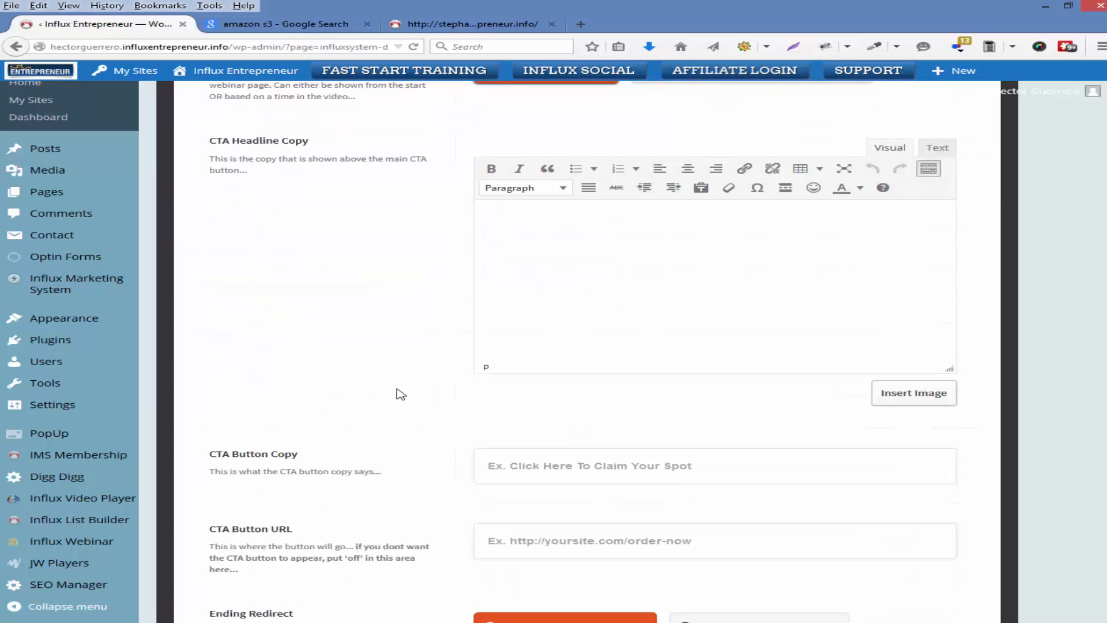
{"action": "scroll", "coordinate": [403, 387], "scroll_direction": "down", "scroll_amount": 3}
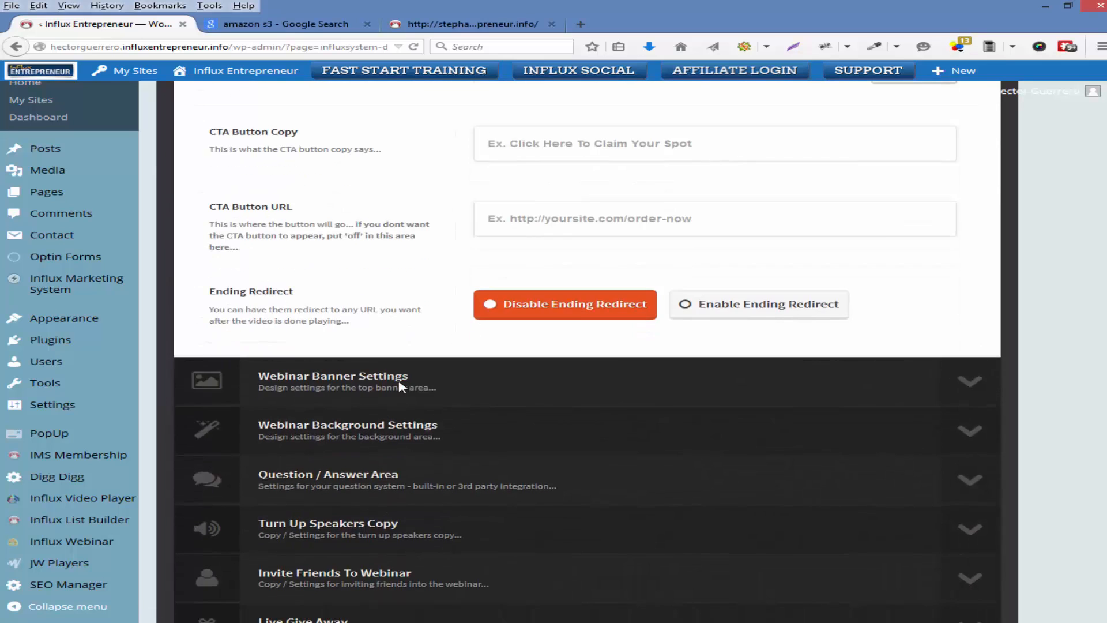
{"action": "left_click", "coordinate": [721, 305]}
{"action": "left_click", "coordinate": [569, 365]}
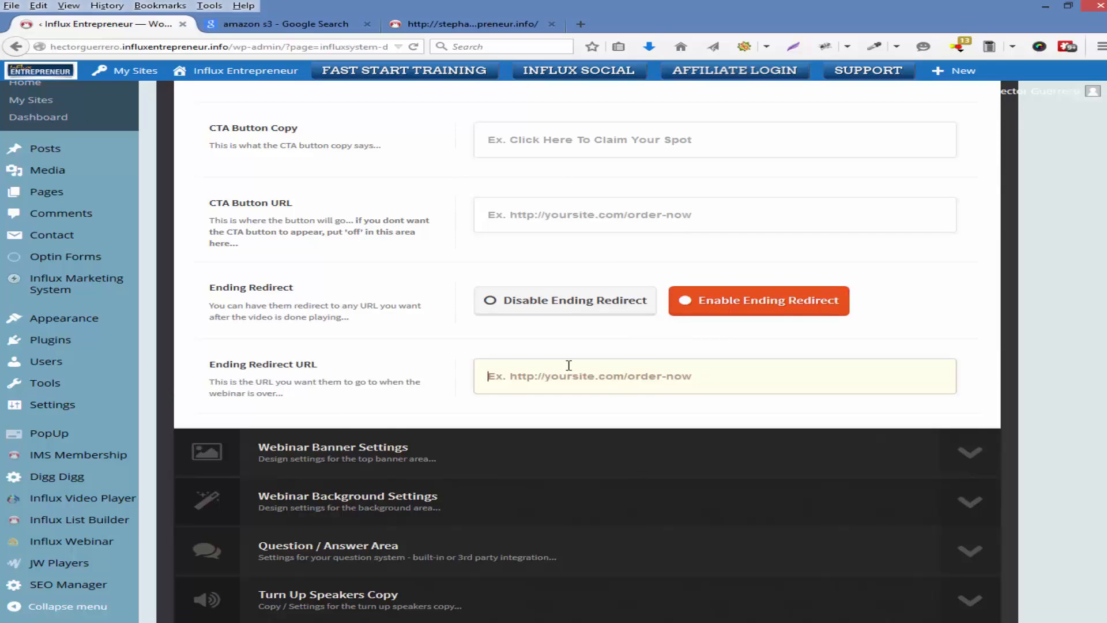
Step: Set the Q / A Type to 3rd Party Service in the Question / Answer Area settings
{"action": "scroll", "coordinate": [315, 403], "scroll_direction": "down", "scroll_amount": 3}
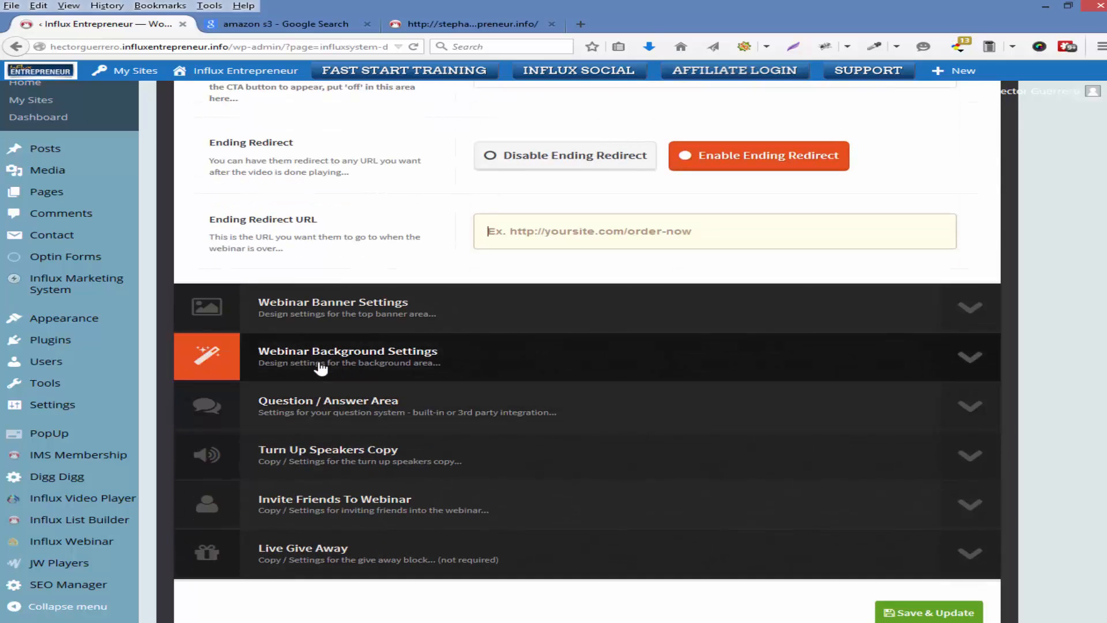
{"action": "left_click", "coordinate": [315, 314]}
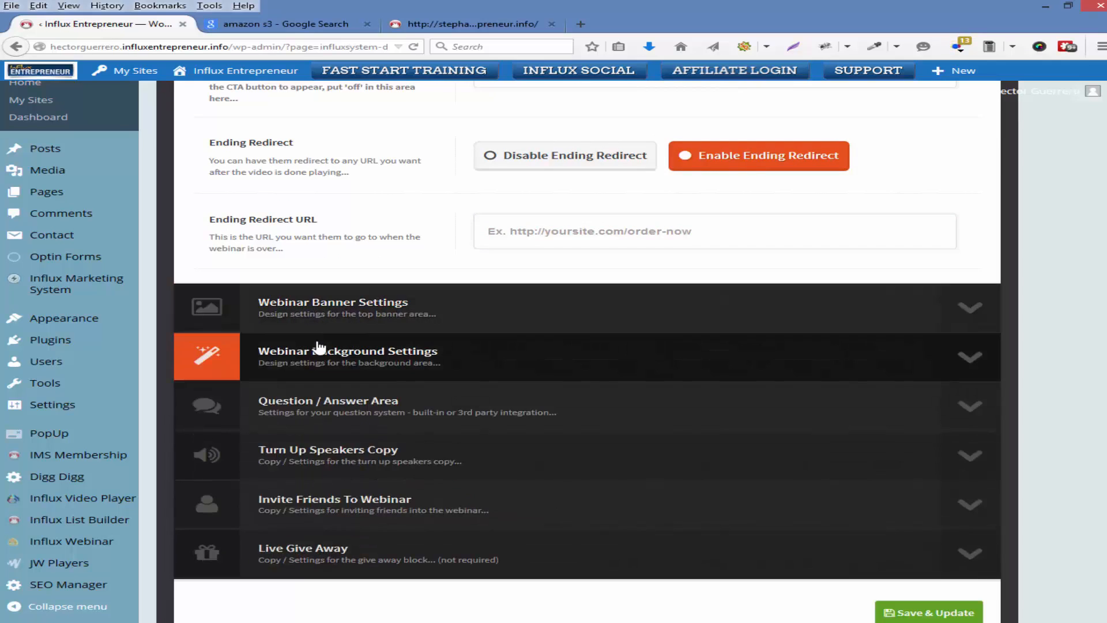
{"action": "left_click", "coordinate": [337, 413]}
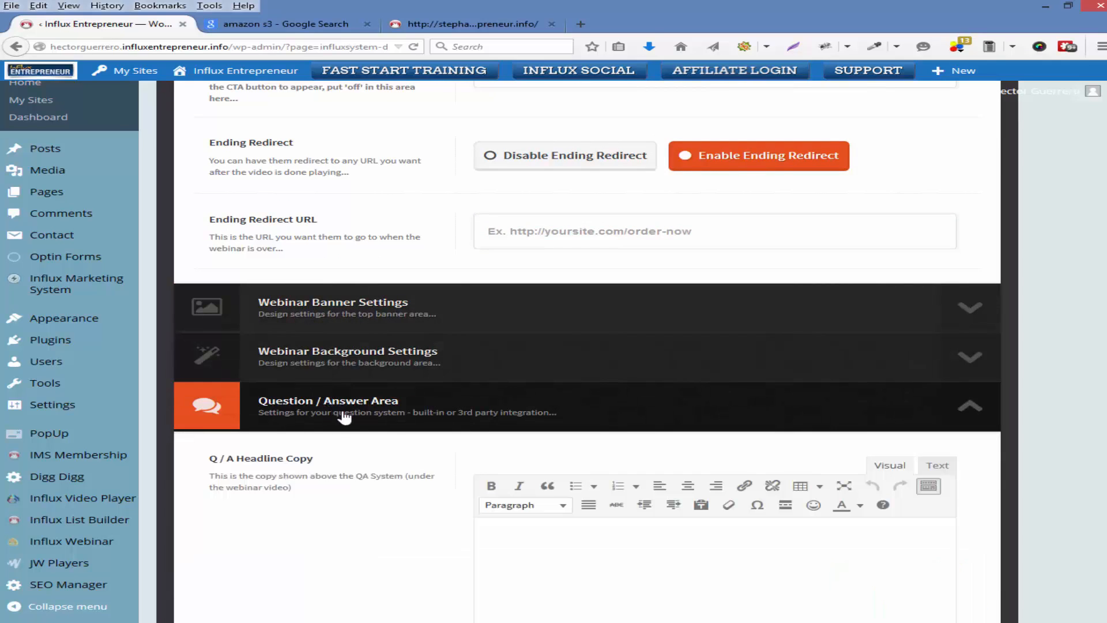
{"action": "scroll", "coordinate": [415, 408], "scroll_direction": "down", "scroll_amount": 6}
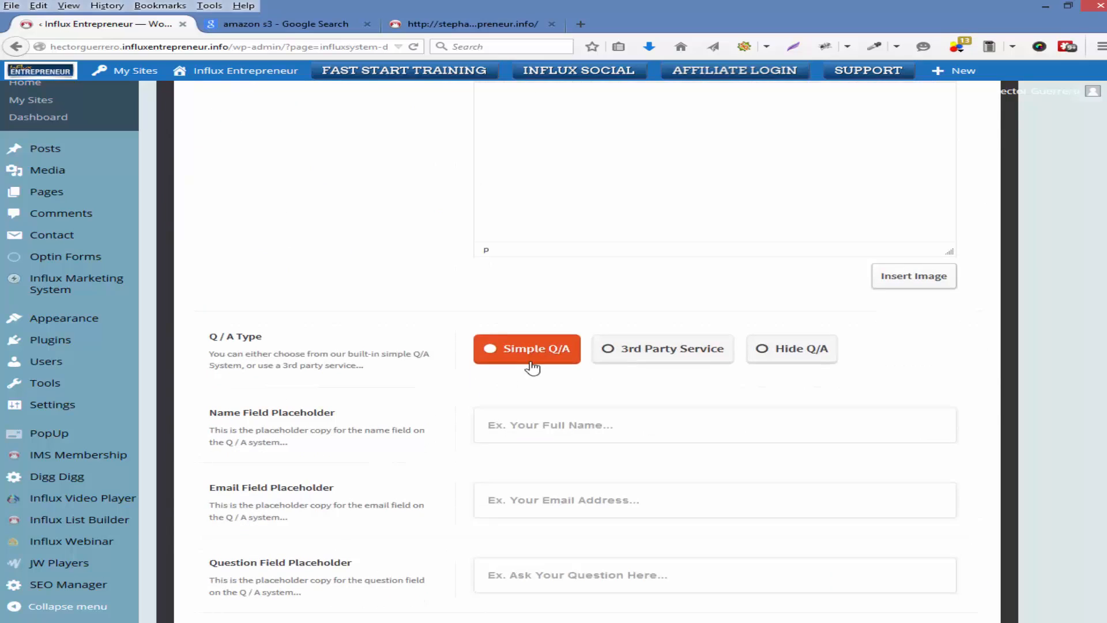
{"action": "left_click", "coordinate": [634, 353]}
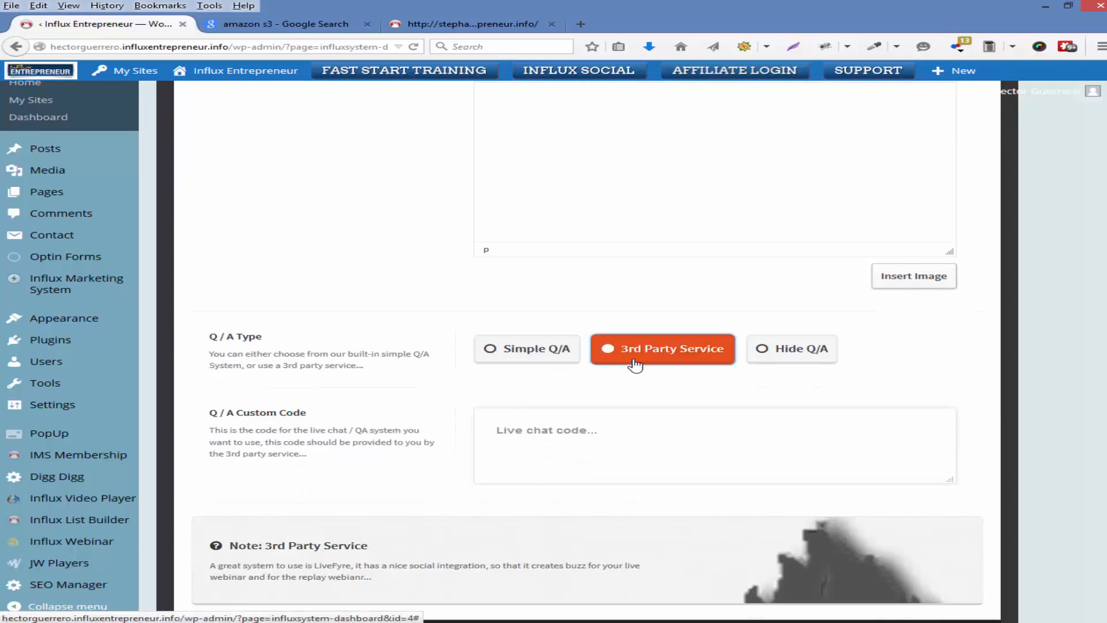
{"action": "left_click", "coordinate": [562, 427]}
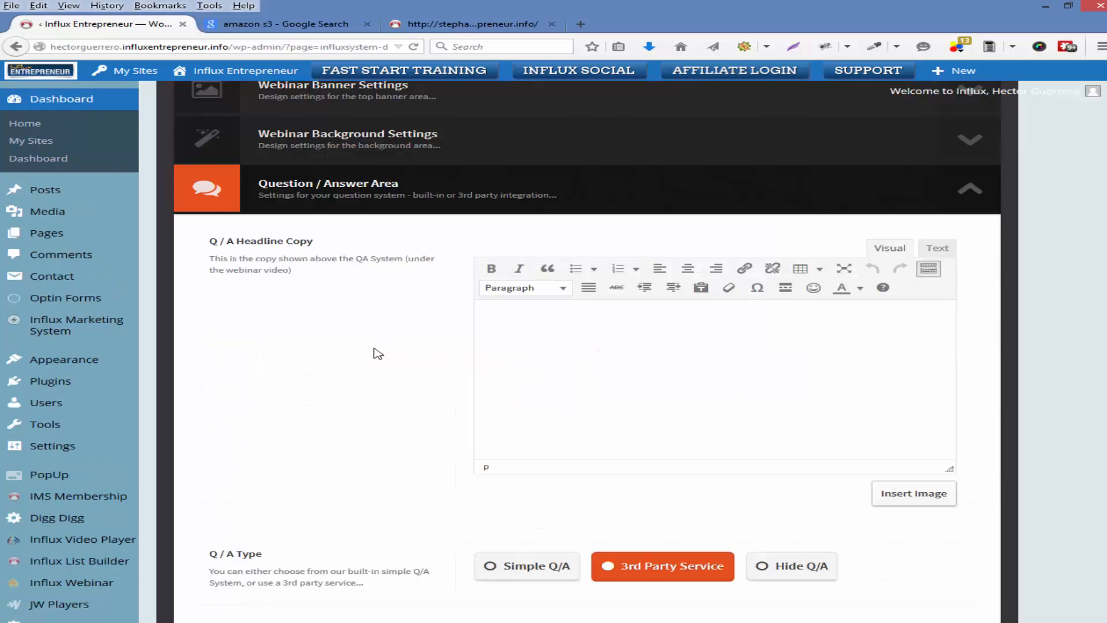
Step: Enable the social share links in the Invite Friends To Webinar settings and collapse that section
{"action": "scroll", "coordinate": [376, 351], "scroll_direction": "up", "scroll_amount": 6}
{"action": "left_click", "coordinate": [343, 342]}
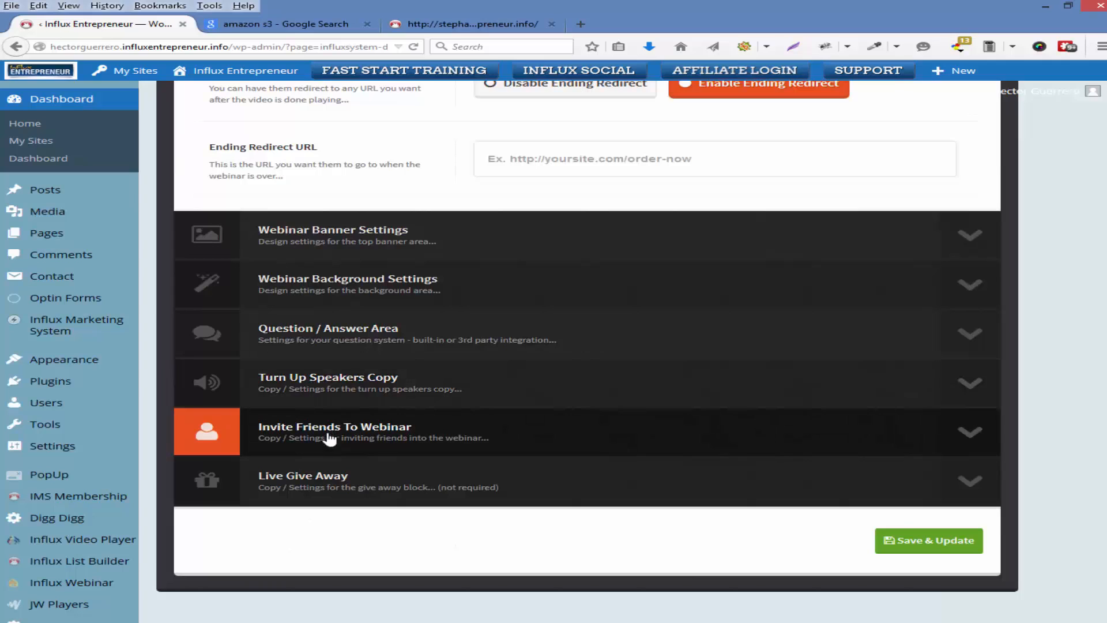
{"action": "left_click", "coordinate": [330, 437]}
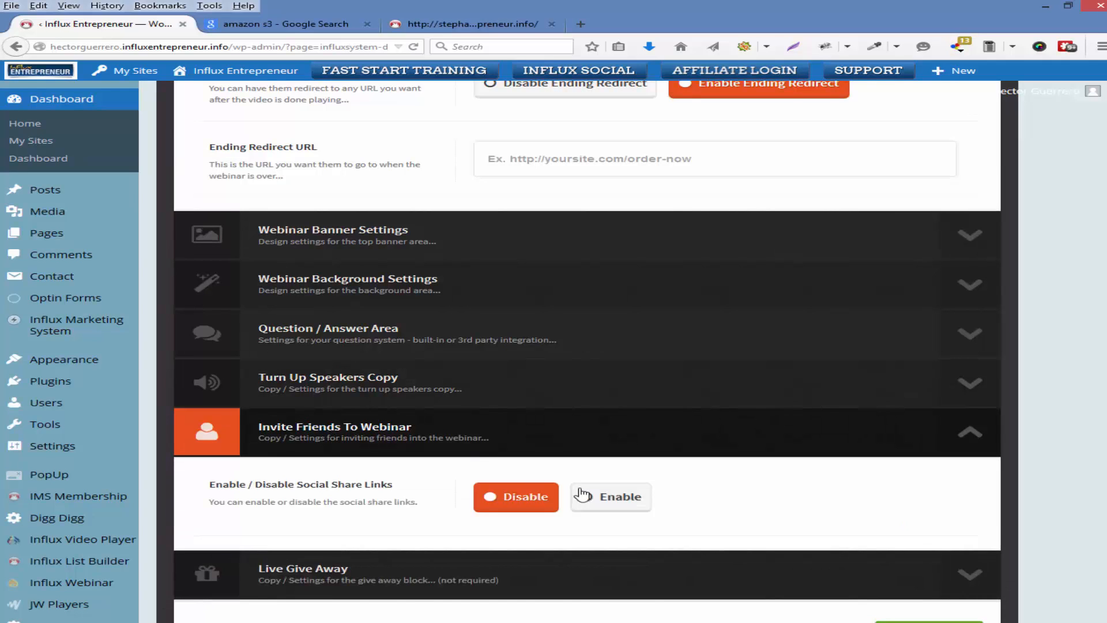
{"action": "left_click", "coordinate": [587, 497]}
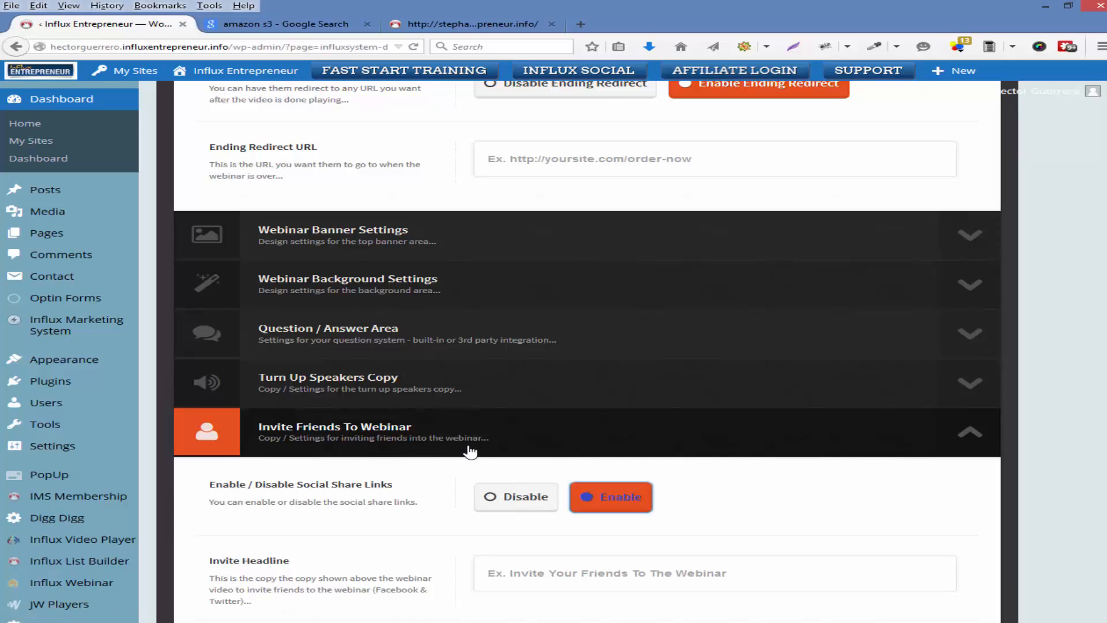
{"action": "scroll", "coordinate": [332, 451], "scroll_direction": "down", "scroll_amount": 5}
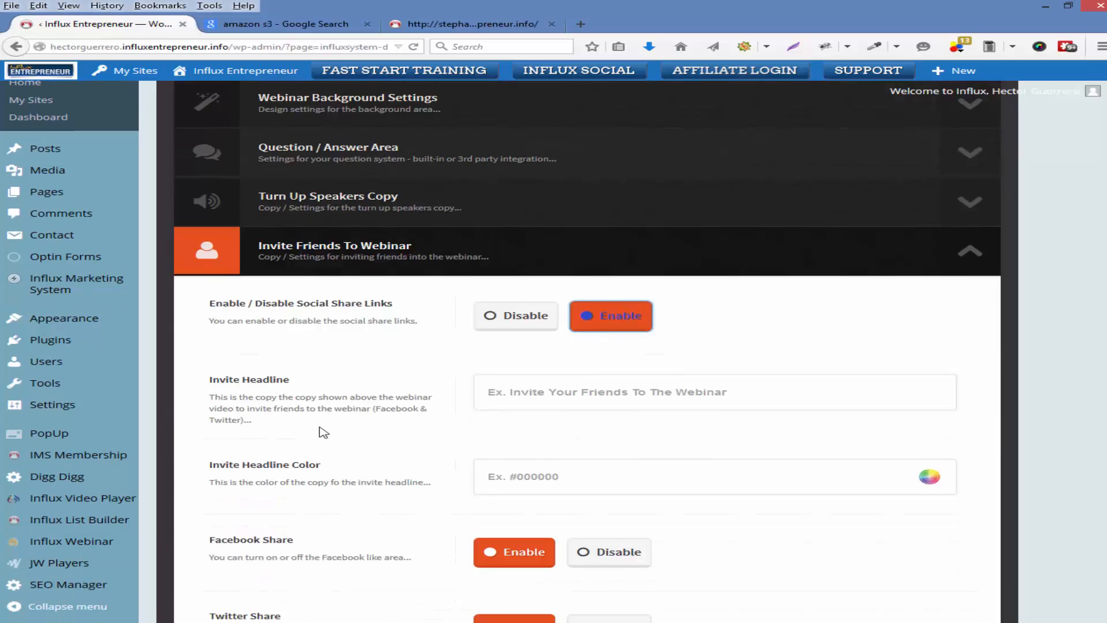
{"action": "left_click", "coordinate": [311, 179]}
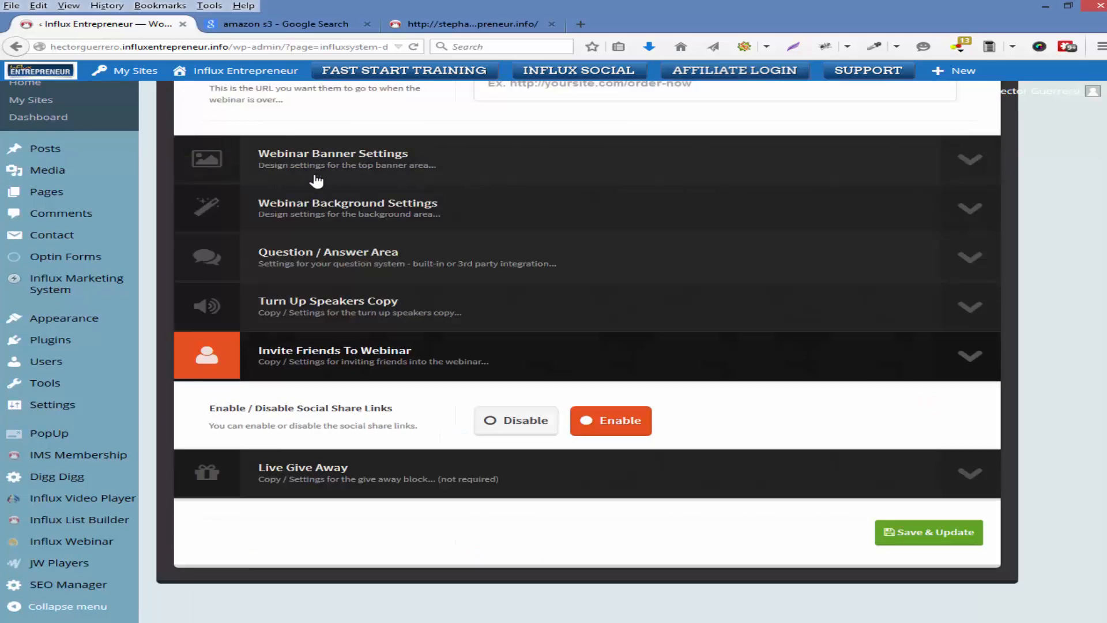
Step: Review the Live Give Away settings, including the giveaway block toggle, title and copy, and collapse the section
{"action": "left_click", "coordinate": [298, 477]}
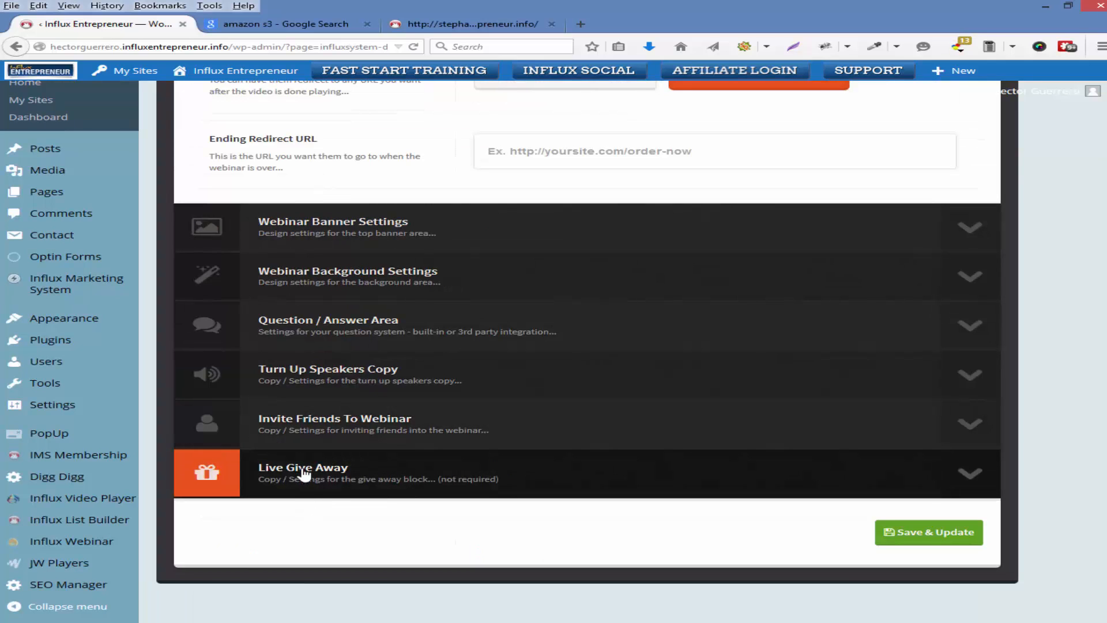
{"action": "left_click", "coordinate": [316, 471]}
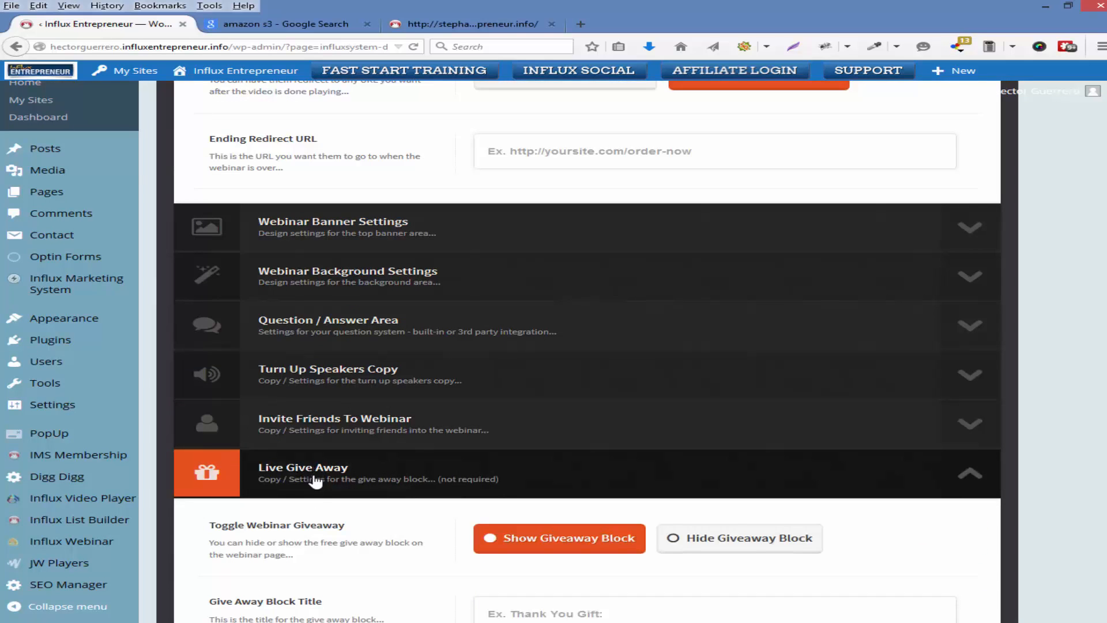
{"action": "scroll", "coordinate": [342, 523], "scroll_direction": "down", "scroll_amount": 4}
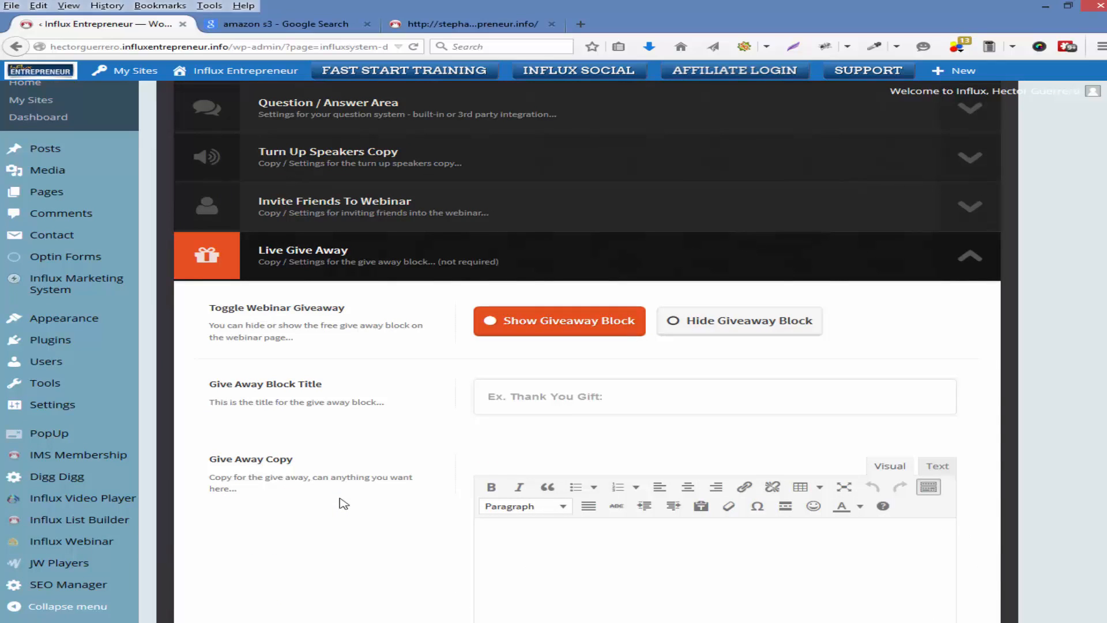
{"action": "left_click", "coordinate": [326, 262]}
{"action": "scroll", "coordinate": [531, 420], "scroll_direction": "up", "scroll_amount": 5}
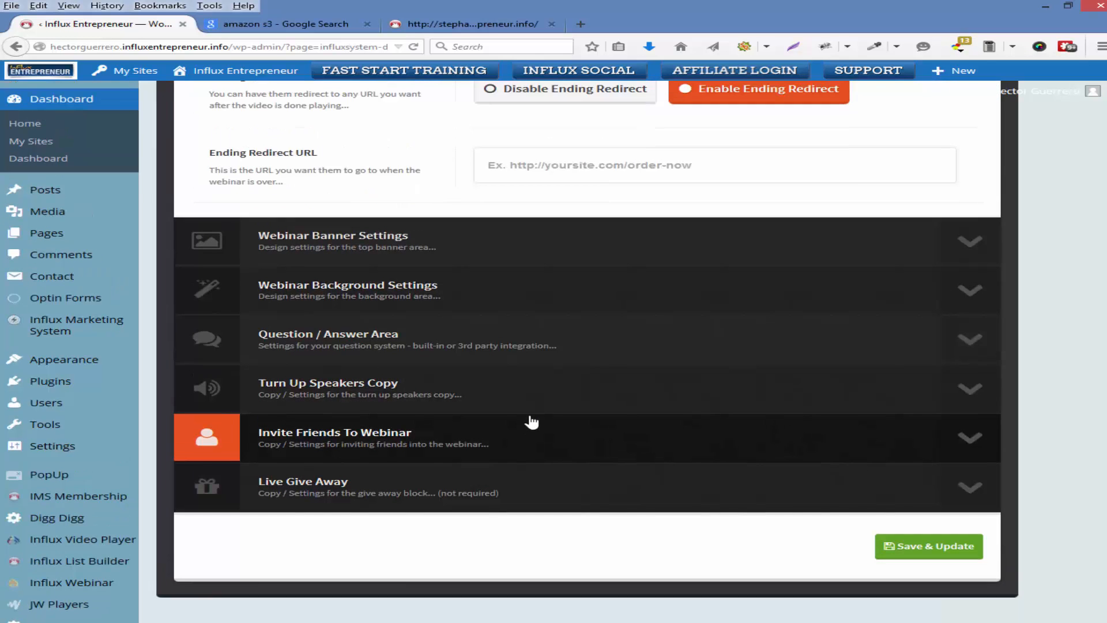
Step: Collapse the Auto Webinar Actions, Webinar Auto Video Settings, Webinar Info Copy and Countdown Page sections
{"action": "scroll", "coordinate": [530, 420], "scroll_direction": "up", "scroll_amount": 15}
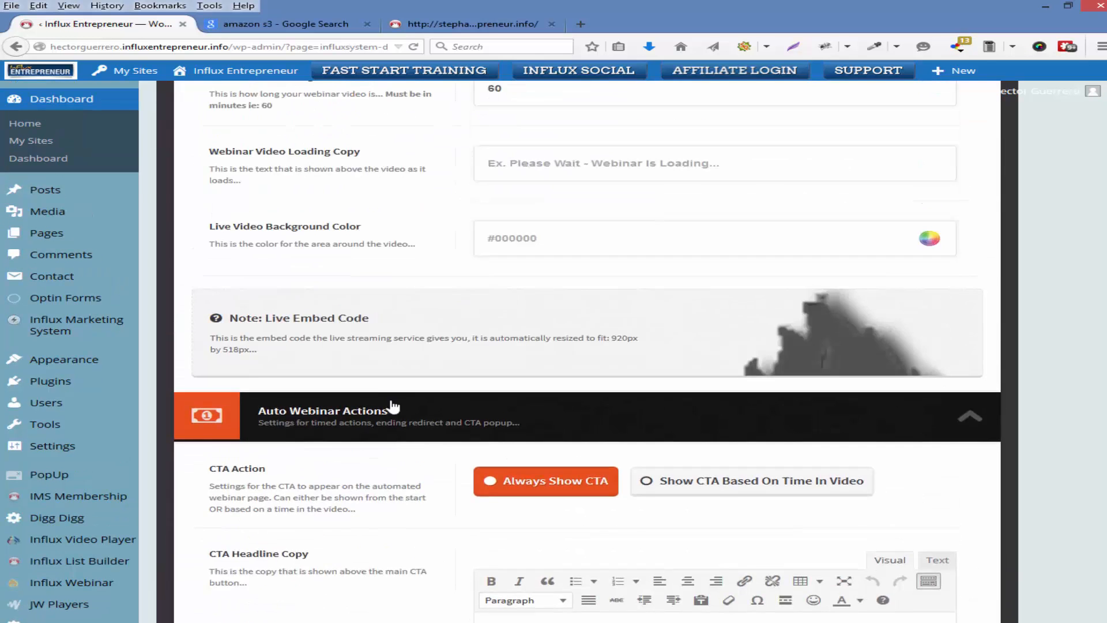
{"action": "left_click", "coordinate": [339, 415]}
{"action": "scroll", "coordinate": [346, 421], "scroll_direction": "up", "scroll_amount": 10}
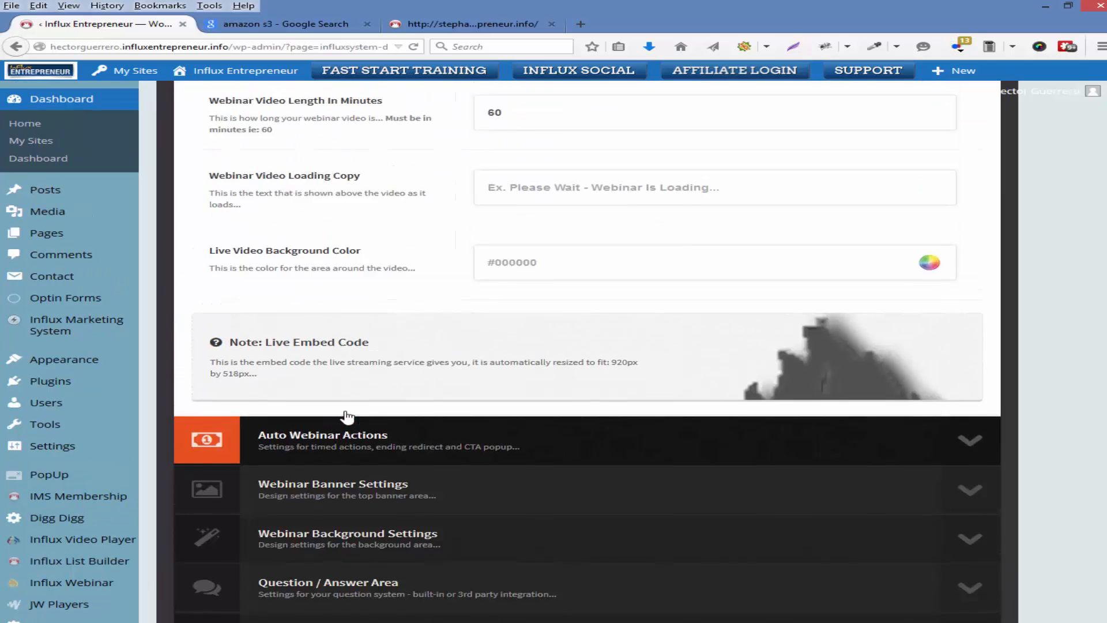
{"action": "scroll", "coordinate": [351, 415], "scroll_direction": "up", "scroll_amount": 5}
{"action": "left_click", "coordinate": [353, 432]}
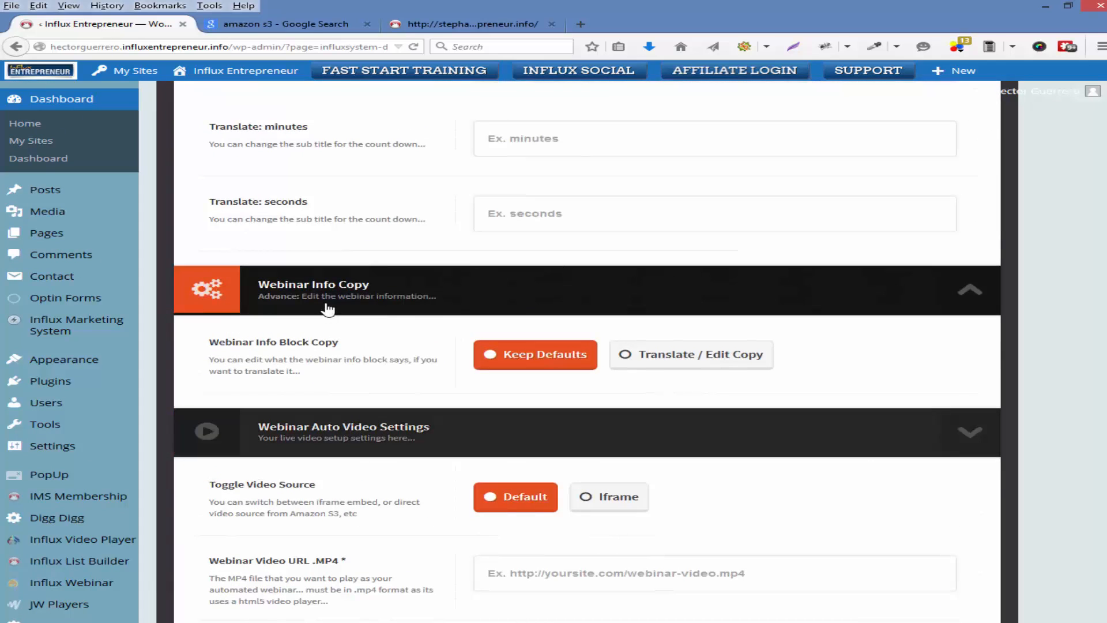
{"action": "left_click", "coordinate": [327, 301]}
{"action": "scroll", "coordinate": [339, 314], "scroll_direction": "up", "scroll_amount": 6}
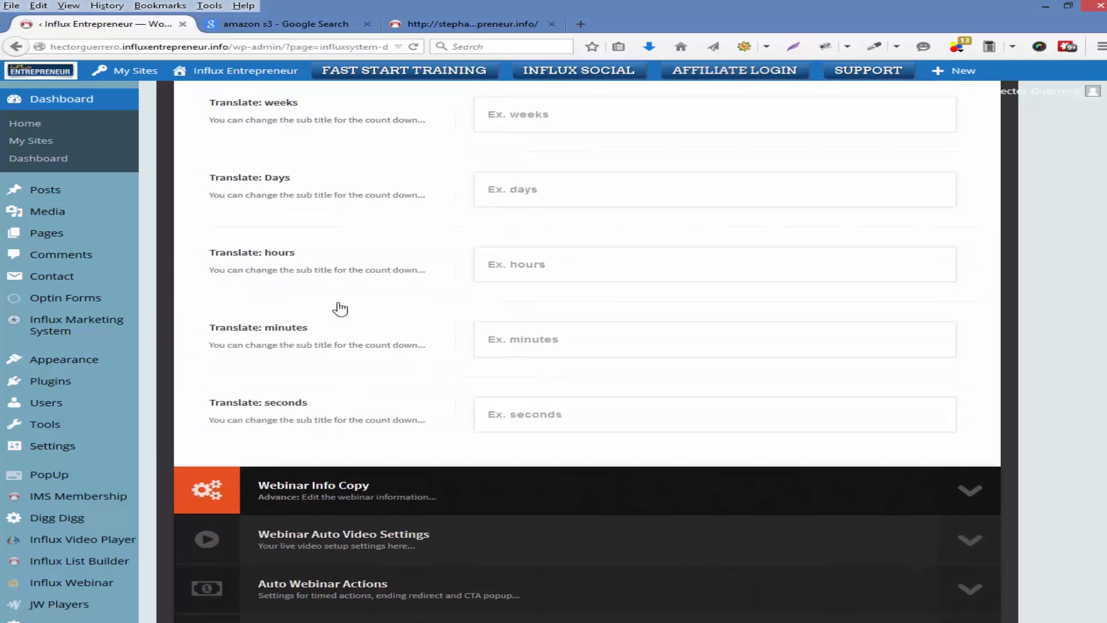
{"action": "scroll", "coordinate": [342, 307], "scroll_direction": "up", "scroll_amount": 10}
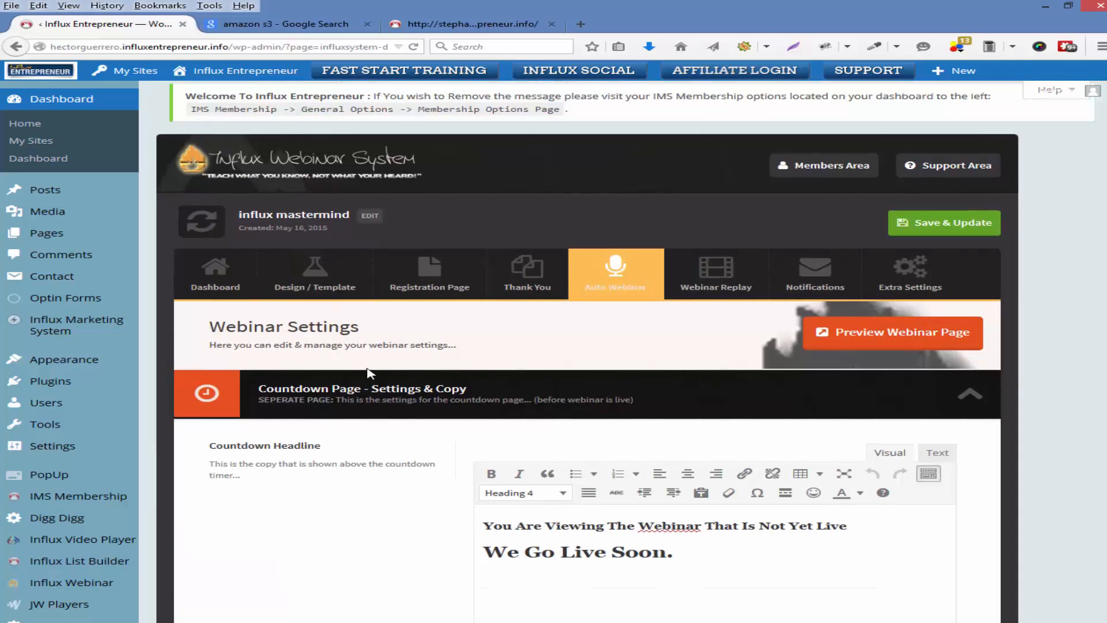
{"action": "left_click", "coordinate": [372, 388]}
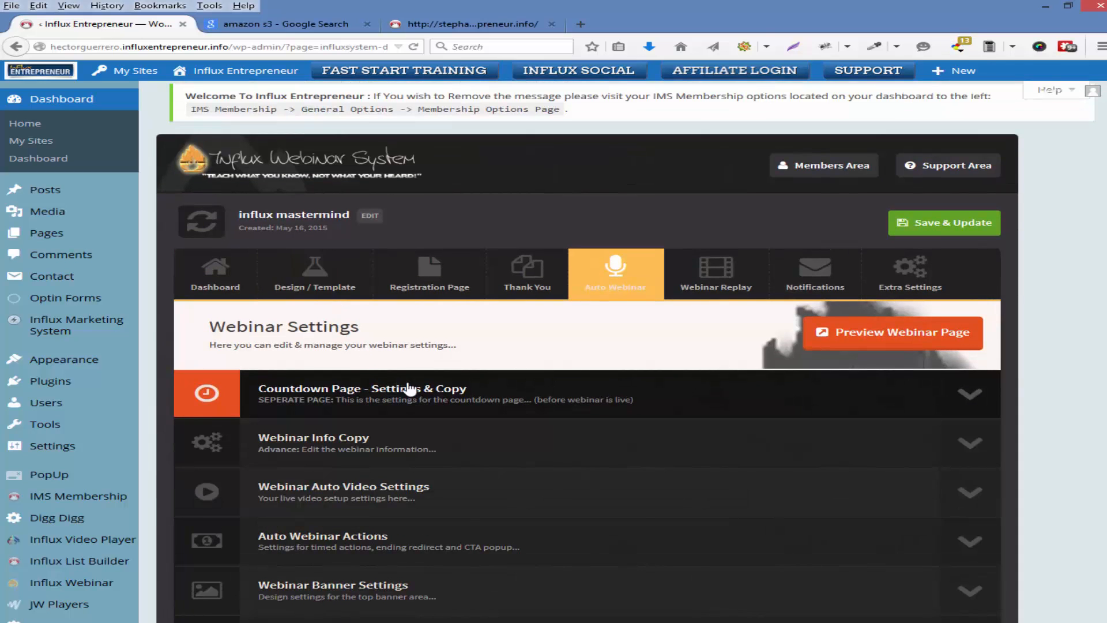
Step: Open the Auto Webinar Dates & Times settings of the registration page and look over the schedule options
{"action": "left_click", "coordinate": [451, 292]}
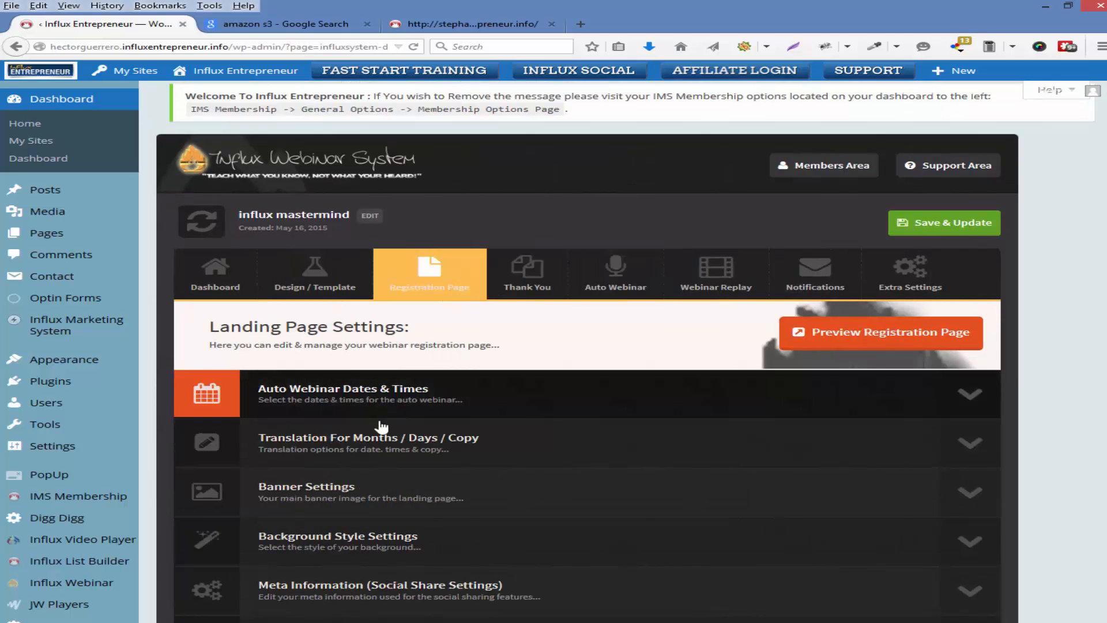
{"action": "scroll", "coordinate": [381, 490], "scroll_direction": "down", "scroll_amount": 1}
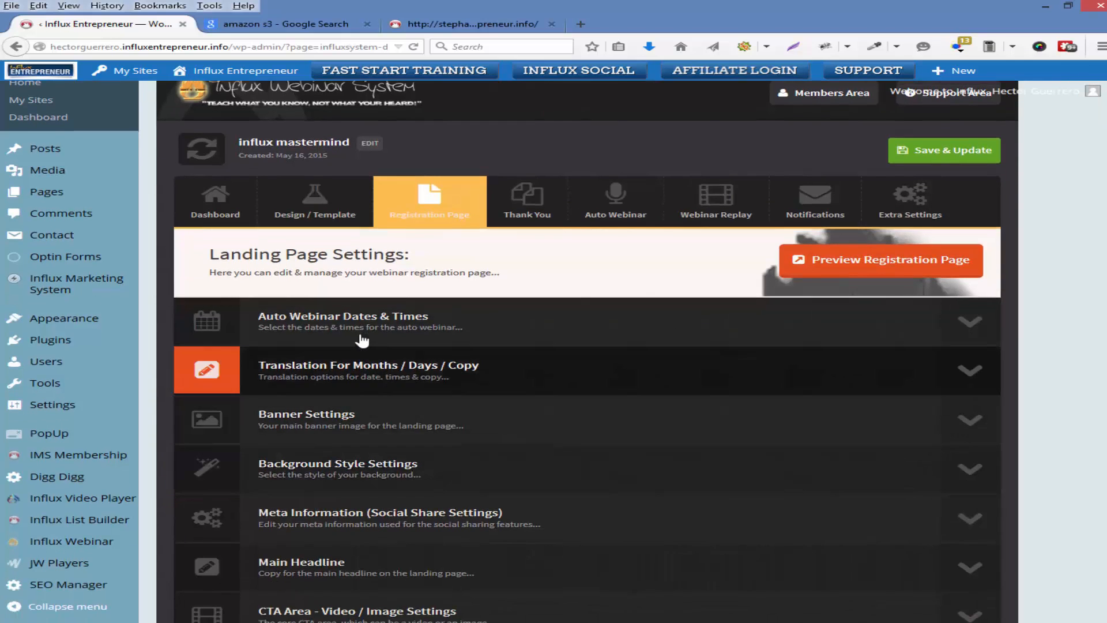
{"action": "left_click", "coordinate": [362, 327]}
{"action": "scroll", "coordinate": [497, 393], "scroll_direction": "down", "scroll_amount": 2}
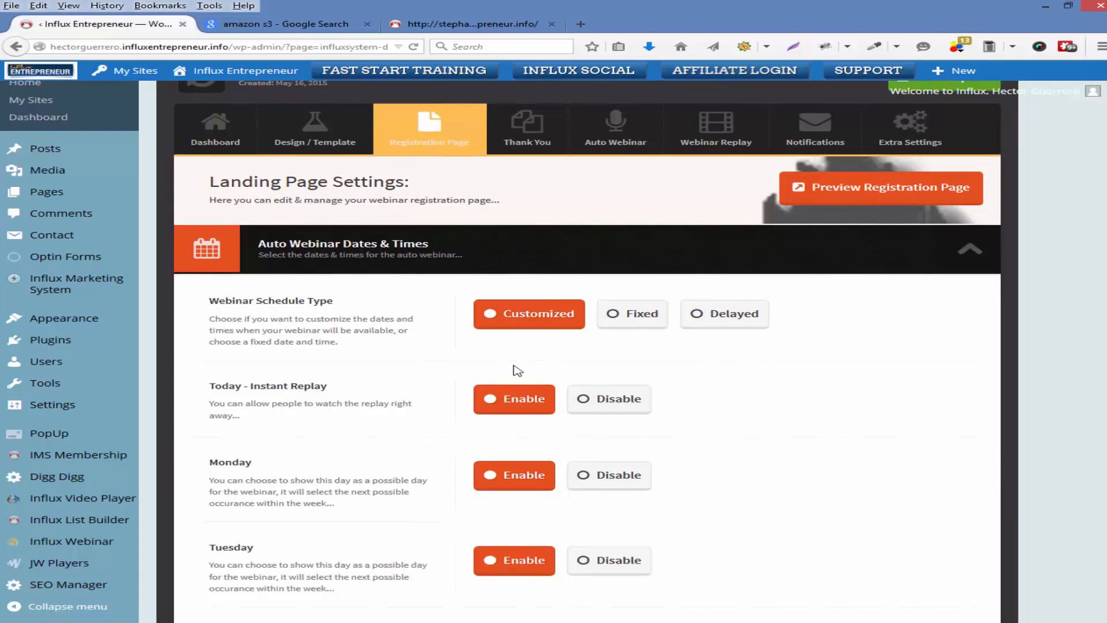
{"action": "scroll", "coordinate": [524, 371], "scroll_direction": "down", "scroll_amount": 4}
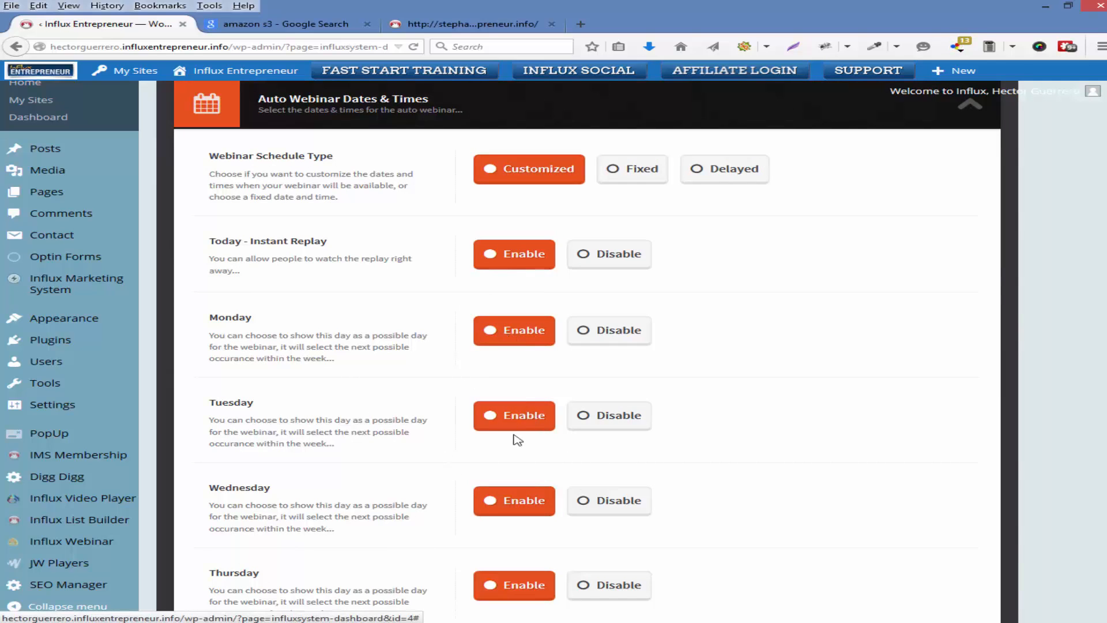
Step: Disable Tuesday and Wednesday as webinar days, leaving Monday enabled
{"action": "left_click", "coordinate": [593, 507]}
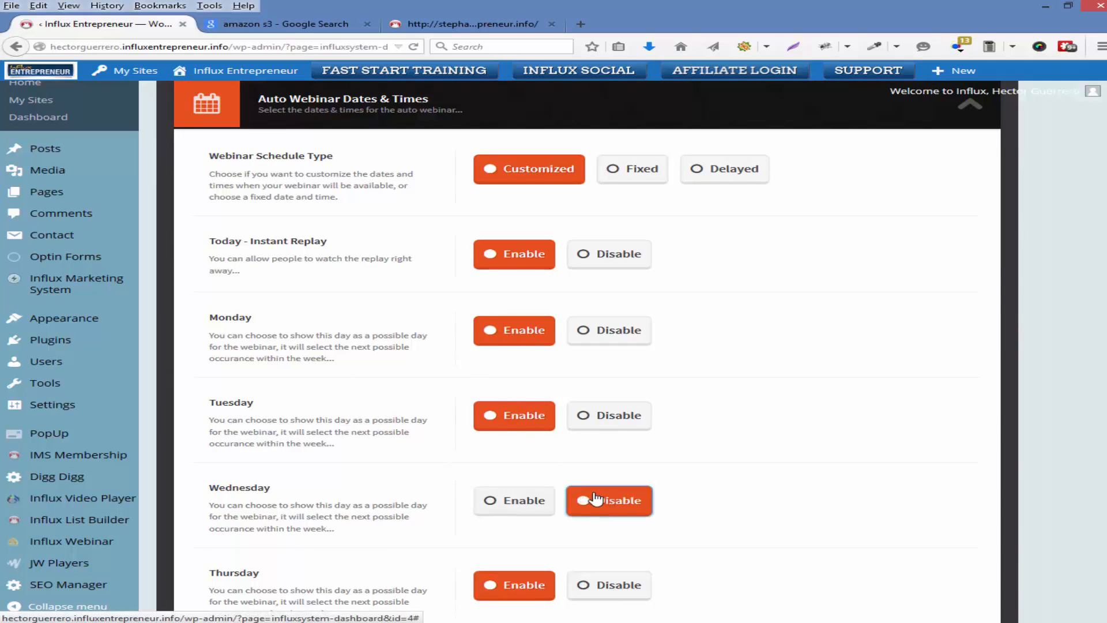
{"action": "scroll", "coordinate": [593, 508], "scroll_direction": "down", "scroll_amount": 2}
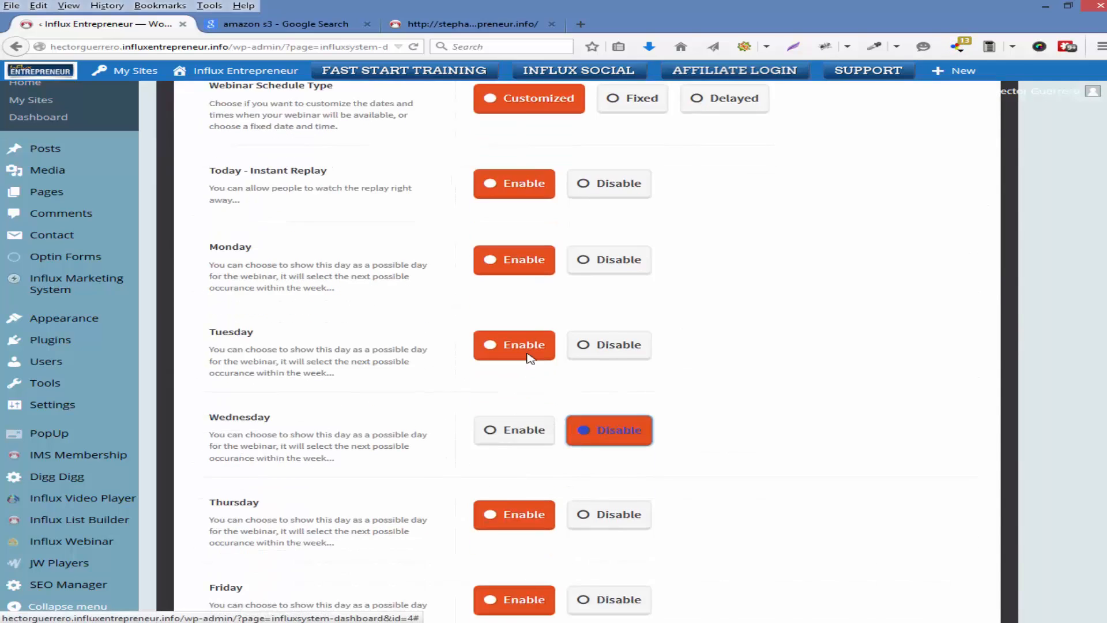
{"action": "left_click", "coordinate": [602, 275]}
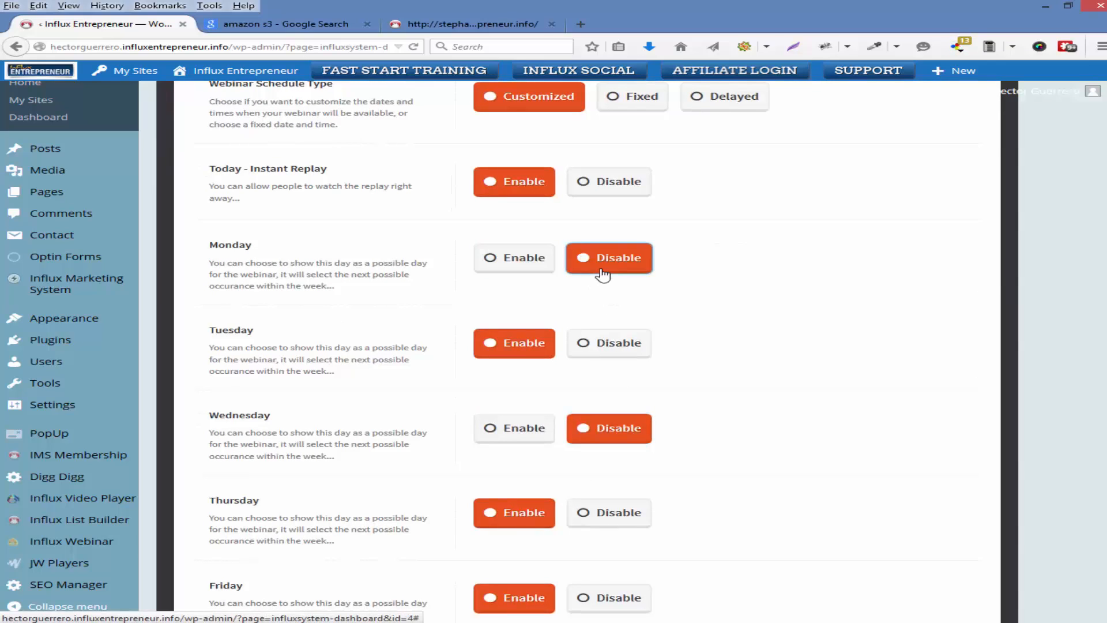
{"action": "left_click", "coordinate": [523, 262]}
{"action": "left_click", "coordinate": [596, 341]}
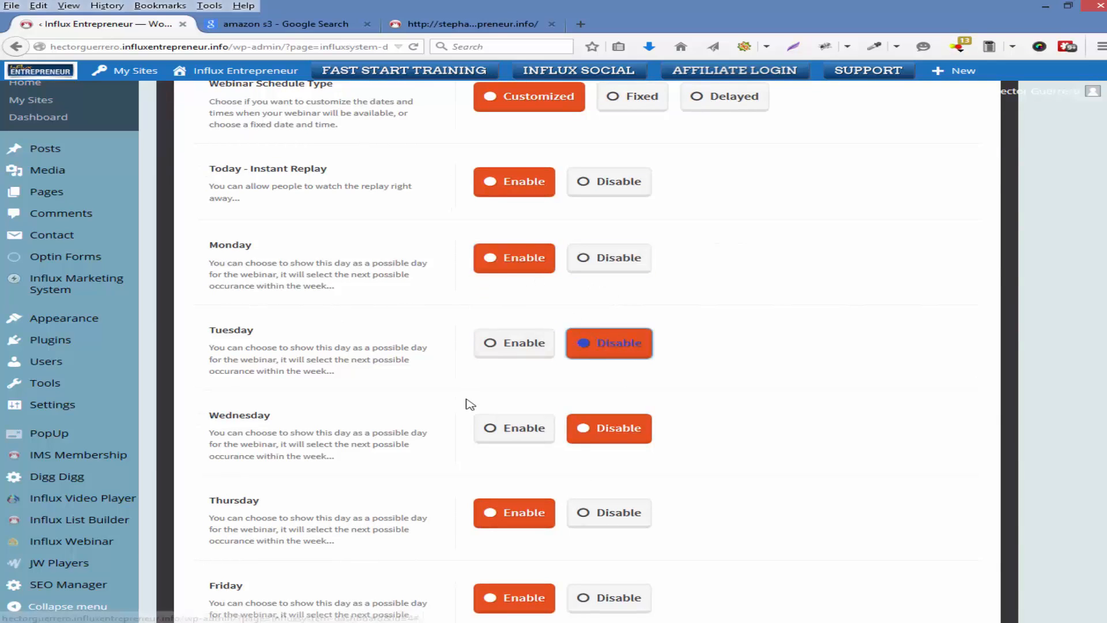
Step: Disable Thursday and Sunday as webinar days
{"action": "scroll", "coordinate": [450, 461], "scroll_direction": "down", "scroll_amount": 1}
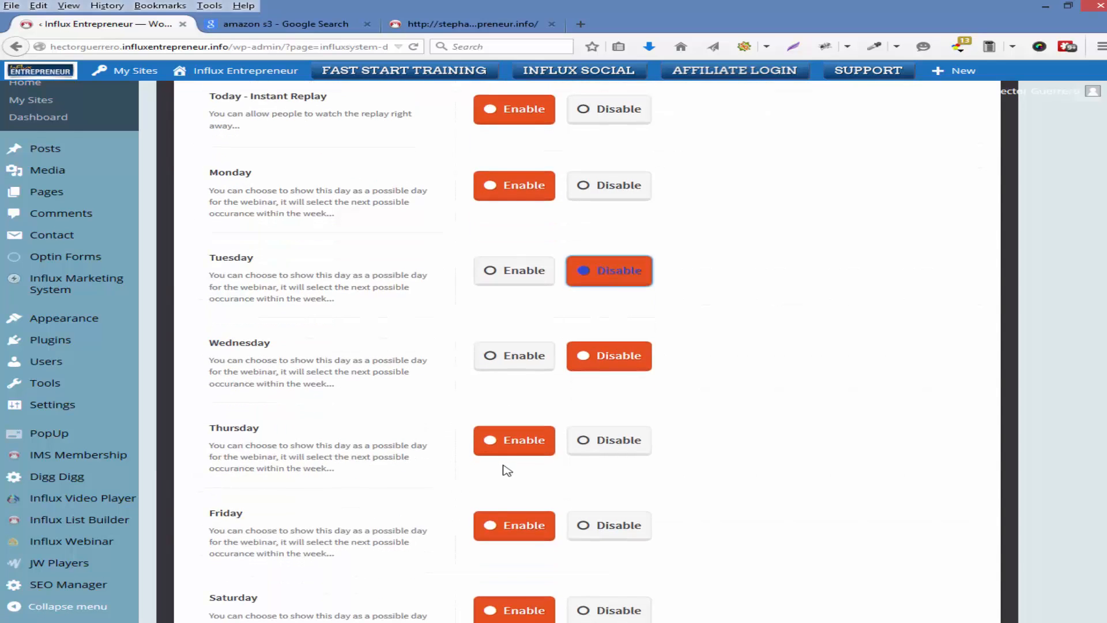
{"action": "scroll", "coordinate": [490, 506], "scroll_direction": "down", "scroll_amount": 1}
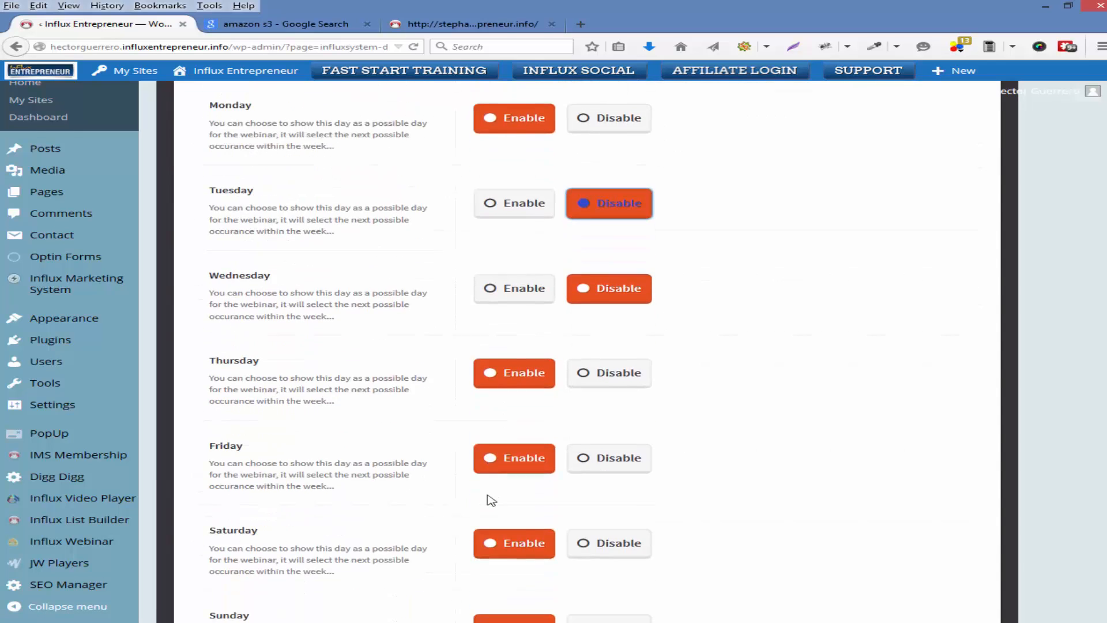
{"action": "left_click", "coordinate": [601, 369]}
{"action": "scroll", "coordinate": [573, 408], "scroll_direction": "down", "scroll_amount": 2}
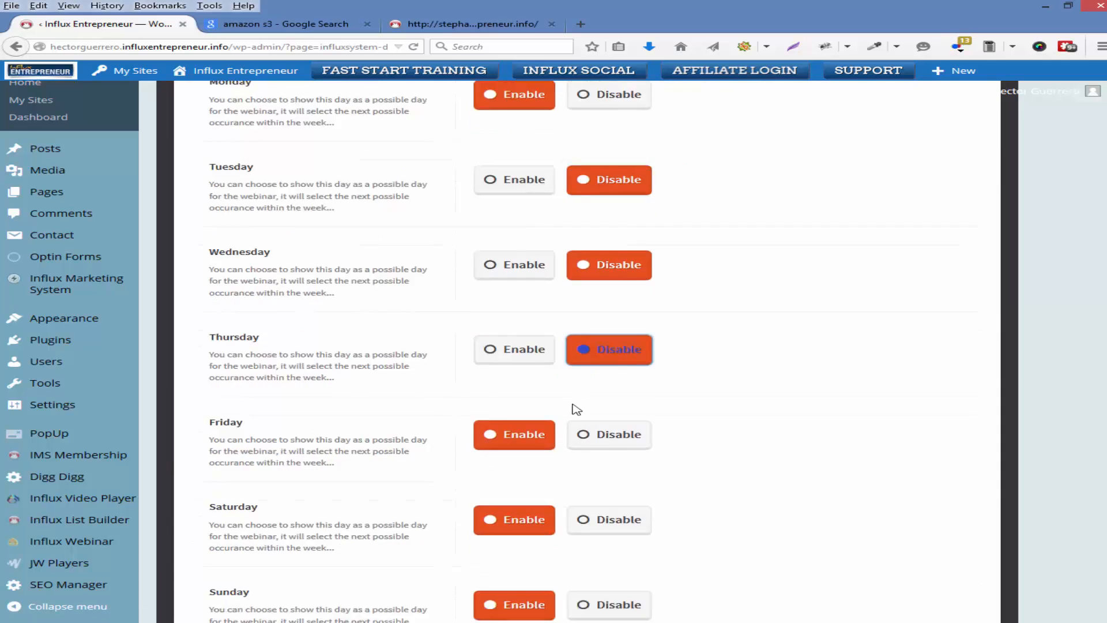
{"action": "left_click", "coordinate": [582, 482]}
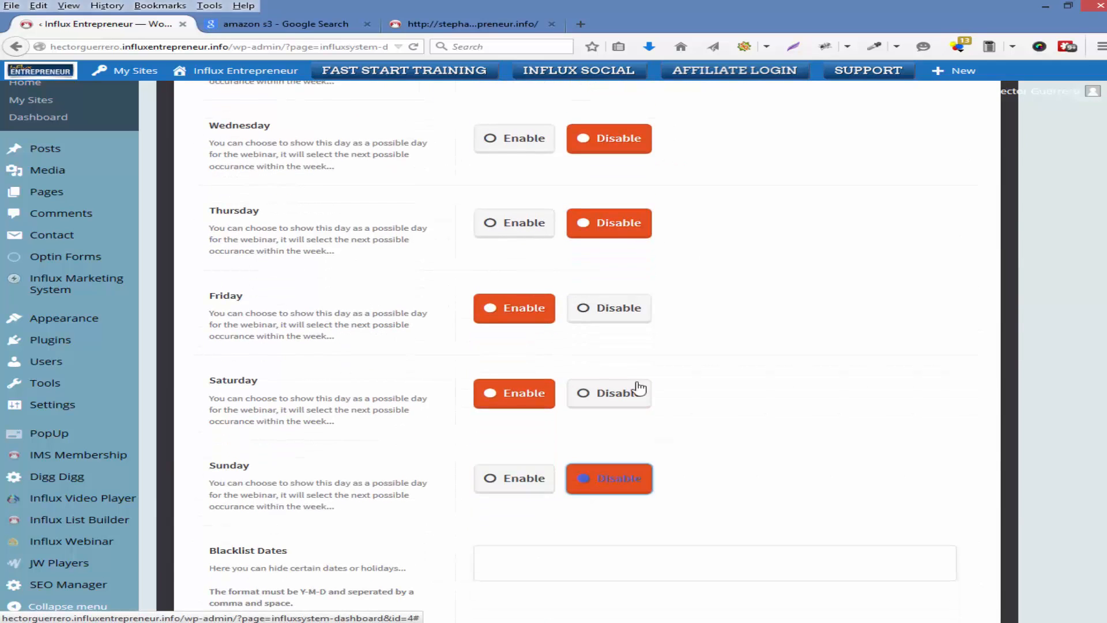
Step: Review the day selections, the Blacklist Dates field and the three webinar times
{"action": "scroll", "coordinate": [629, 421], "scroll_direction": "up", "scroll_amount": 2}
{"action": "scroll", "coordinate": [482, 381], "scroll_direction": "up", "scroll_amount": 1}
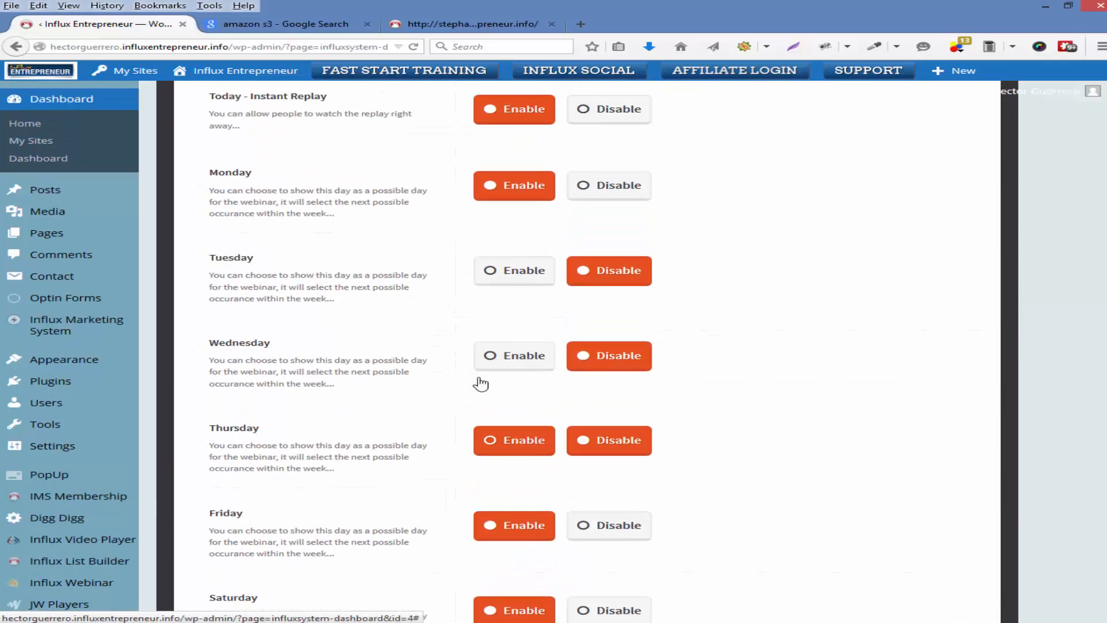
{"action": "scroll", "coordinate": [482, 383], "scroll_direction": "down", "scroll_amount": 1}
{"action": "scroll", "coordinate": [483, 383], "scroll_direction": "down", "scroll_amount": 1}
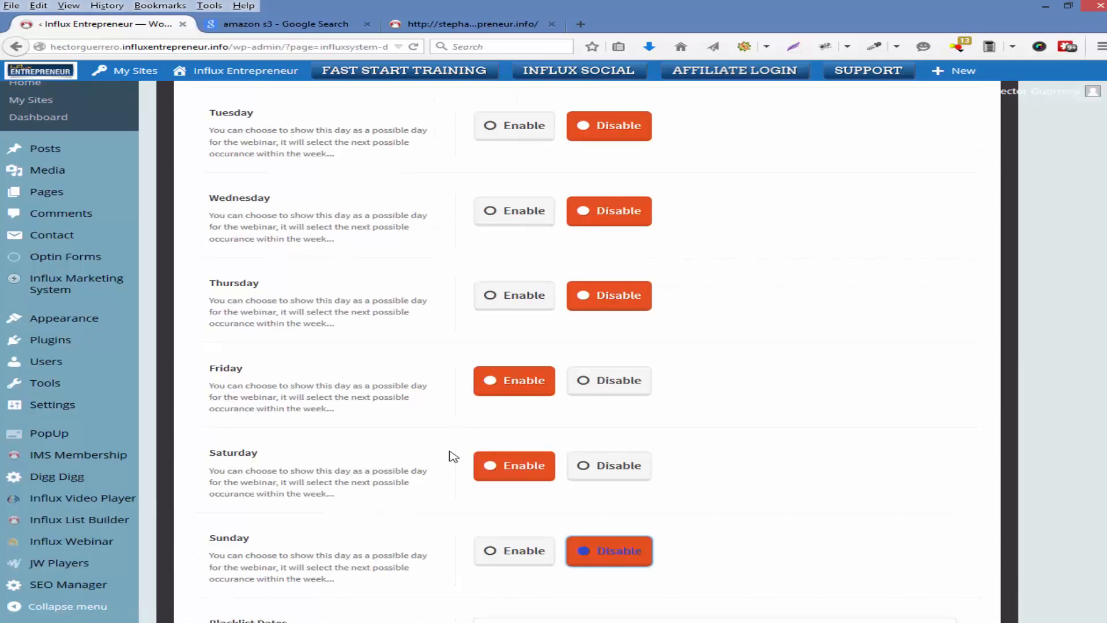
{"action": "scroll", "coordinate": [451, 456], "scroll_direction": "down", "scroll_amount": 2}
{"action": "scroll", "coordinate": [453, 456], "scroll_direction": "down", "scroll_amount": 4}
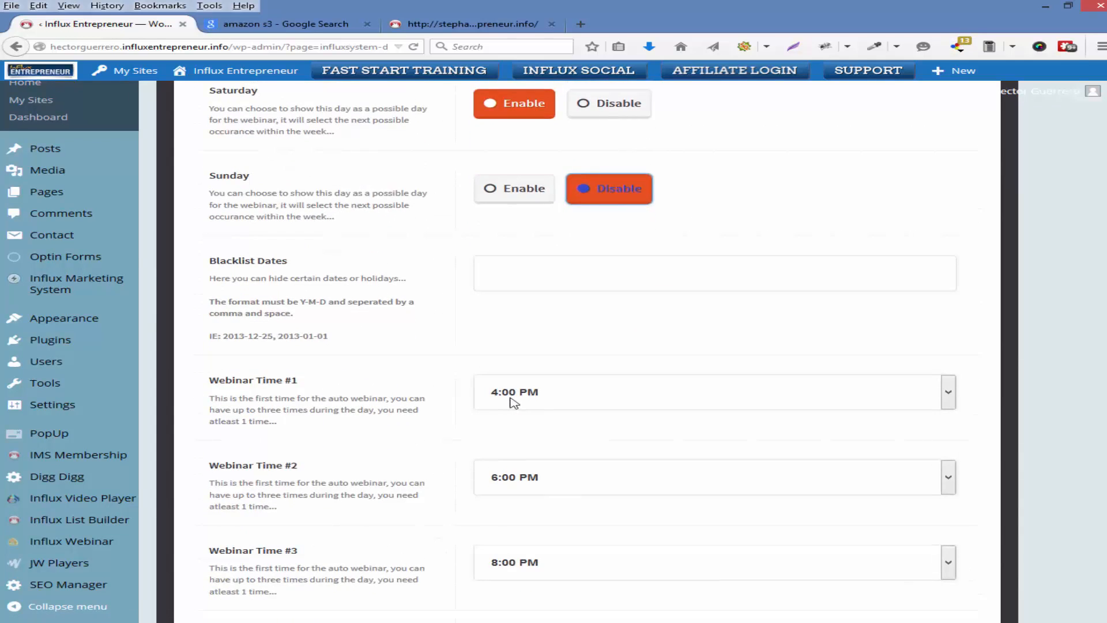
{"action": "scroll", "coordinate": [451, 509], "scroll_direction": "down", "scroll_amount": 2}
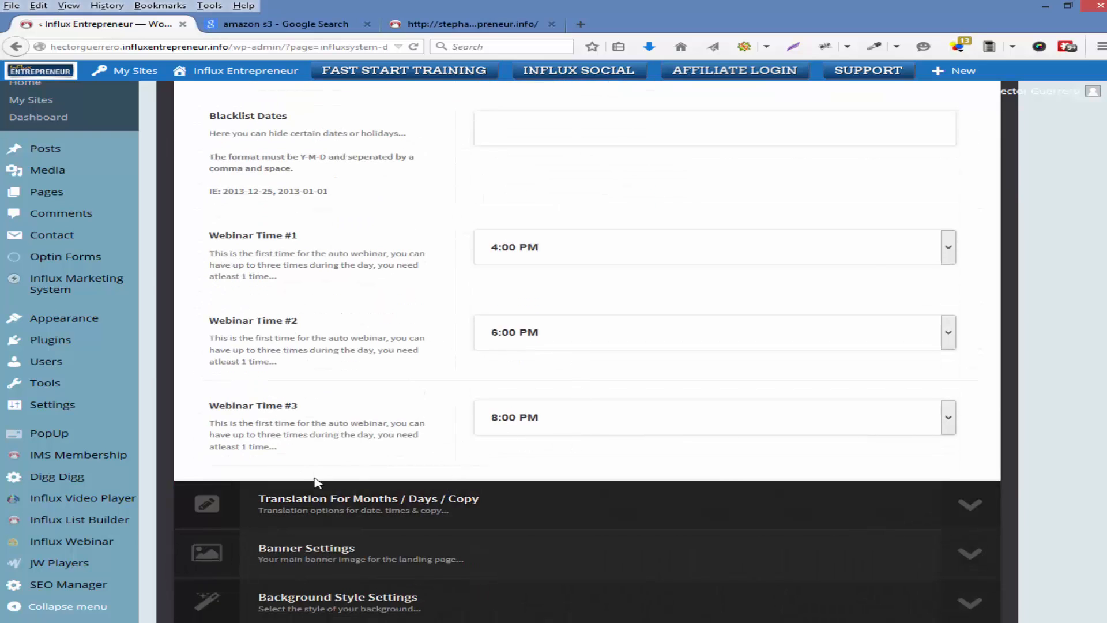
Step: Review the registration page's Meta Information, Background Style, Banner and date translation settings, and return to Auto Webinar Dates & Times
{"action": "scroll", "coordinate": [317, 482], "scroll_direction": "down", "scroll_amount": 6}
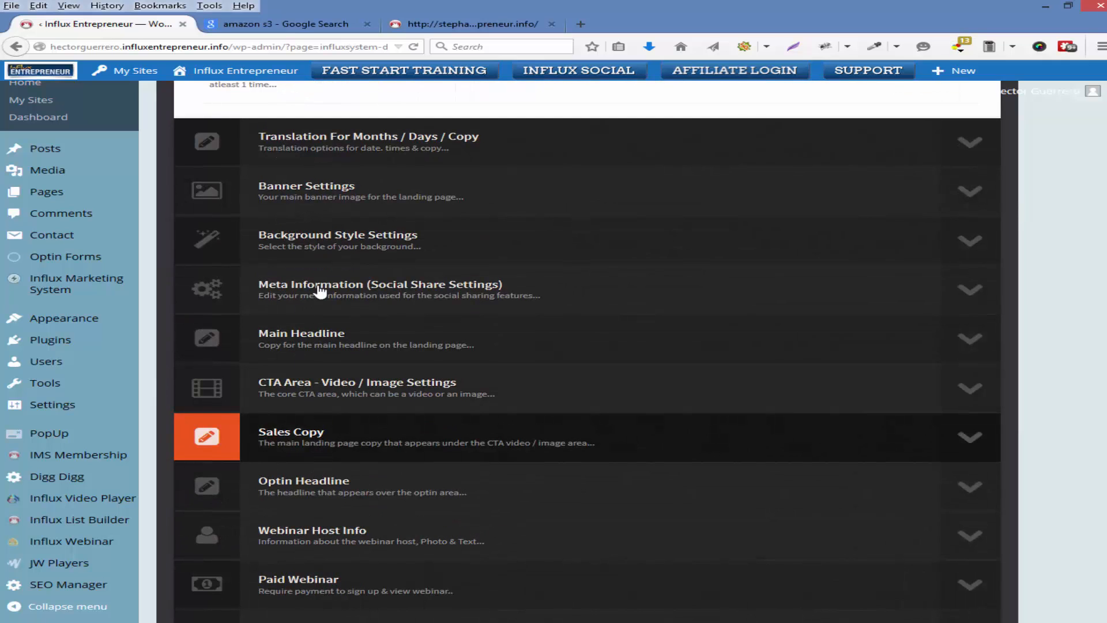
{"action": "left_click", "coordinate": [443, 295]}
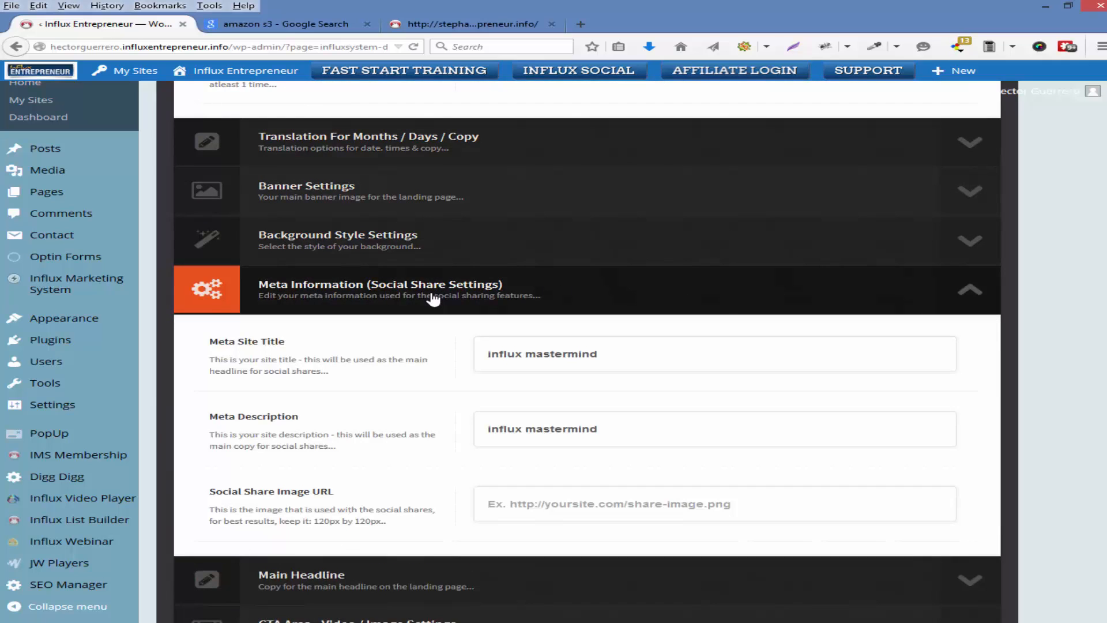
{"action": "left_click", "coordinate": [391, 228]}
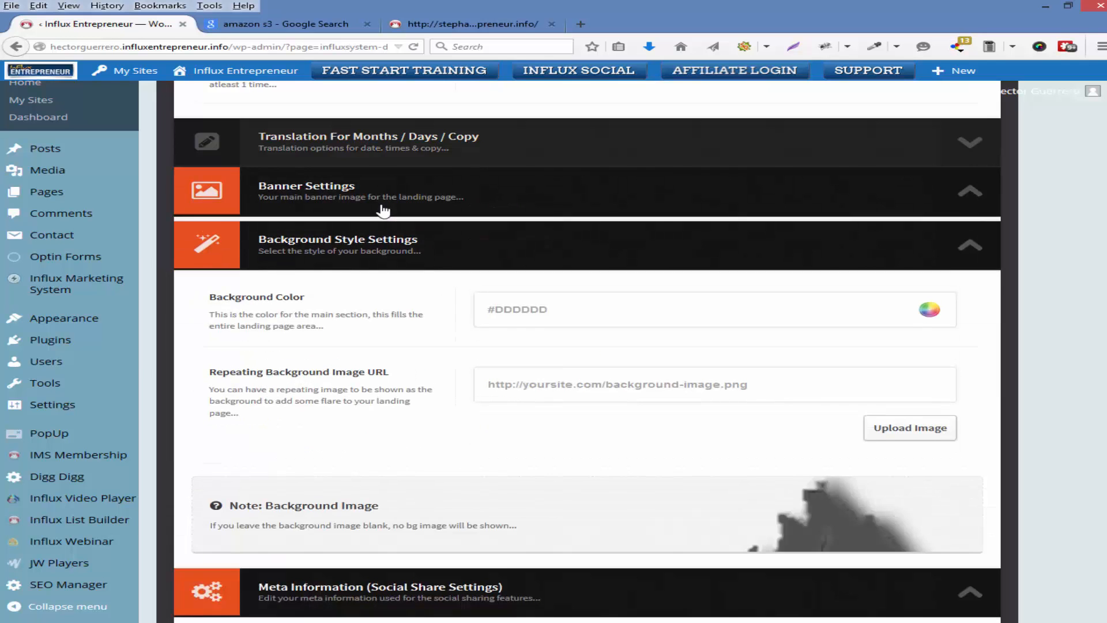
{"action": "left_click", "coordinate": [383, 205]}
{"action": "left_click", "coordinate": [394, 154]}
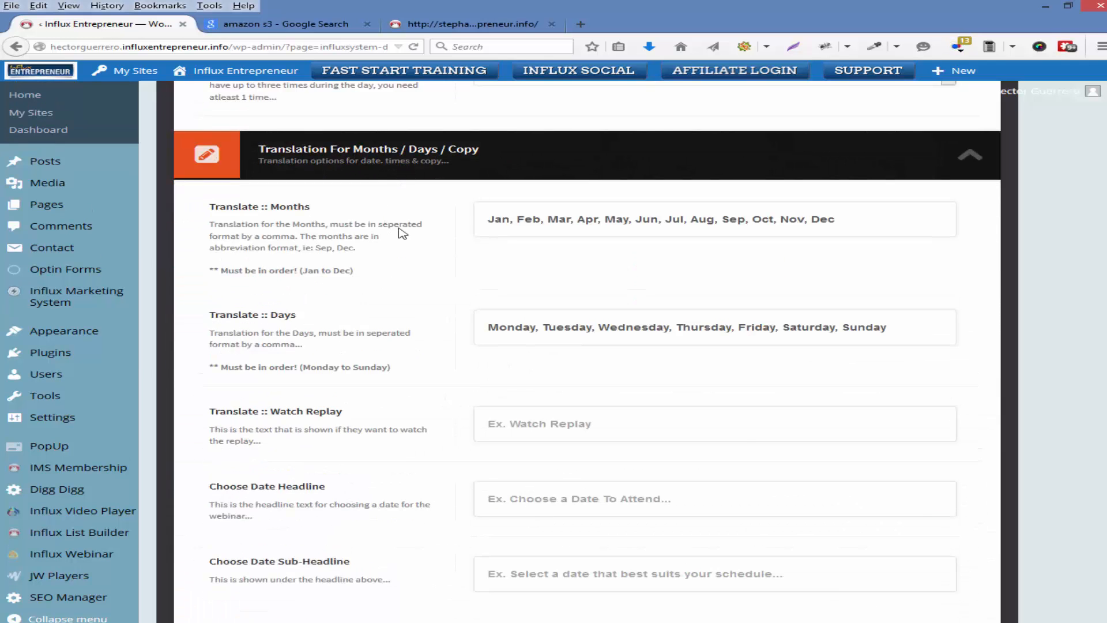
{"action": "scroll", "coordinate": [432, 237], "scroll_direction": "up", "scroll_amount": 4}
{"action": "scroll", "coordinate": [467, 239], "scroll_direction": "up", "scroll_amount": 15}
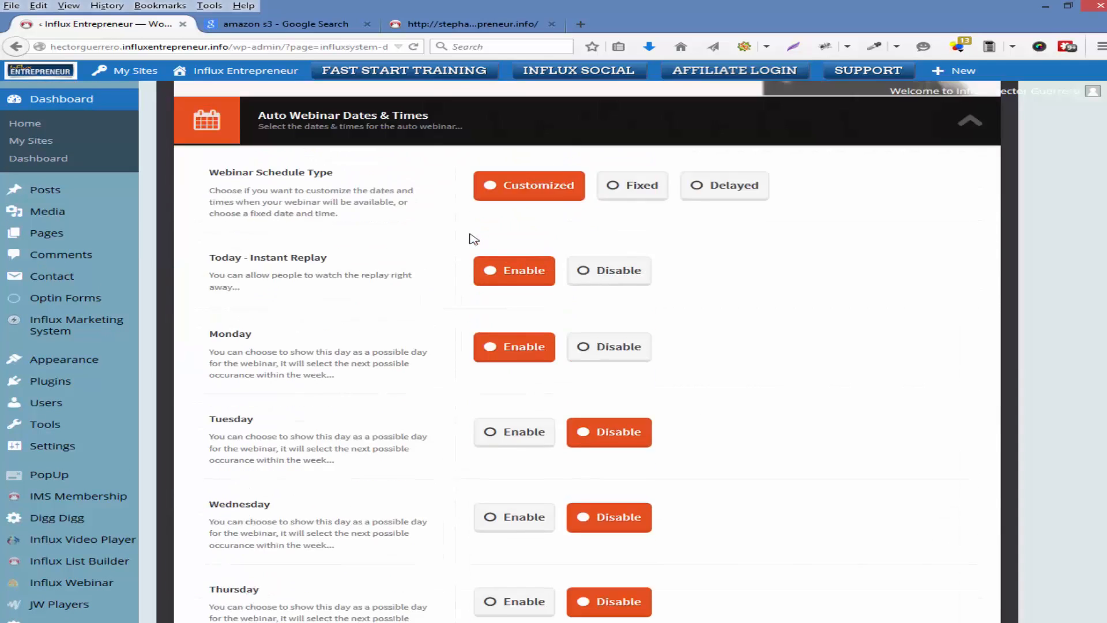